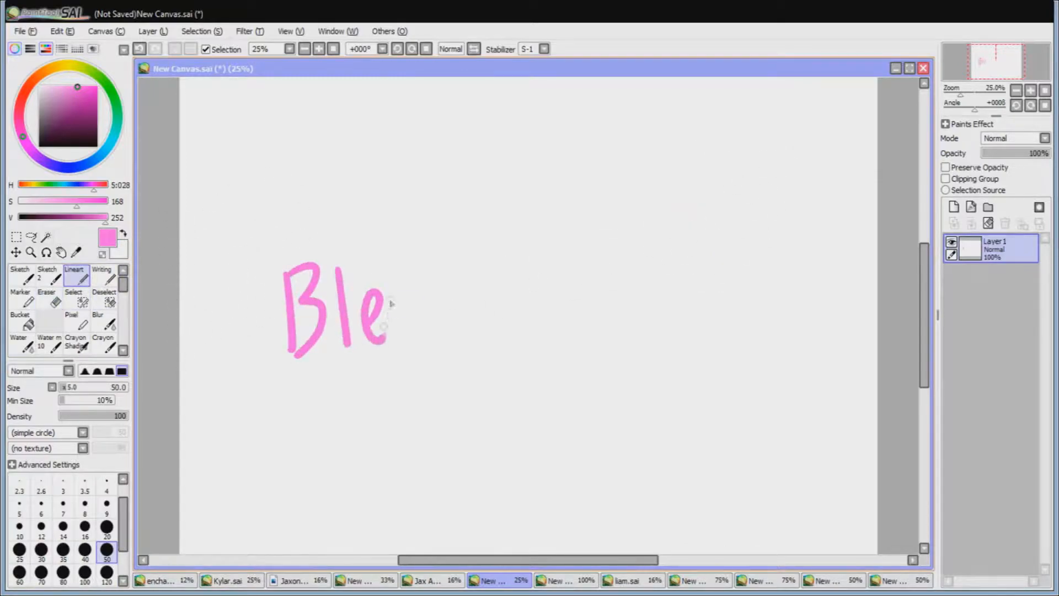
Step: Handwrite the pink title "Blending Modes" on the canvas and draw an arrow above it pointing towards the layer mode setting
drag(558, 270, 522, 352)
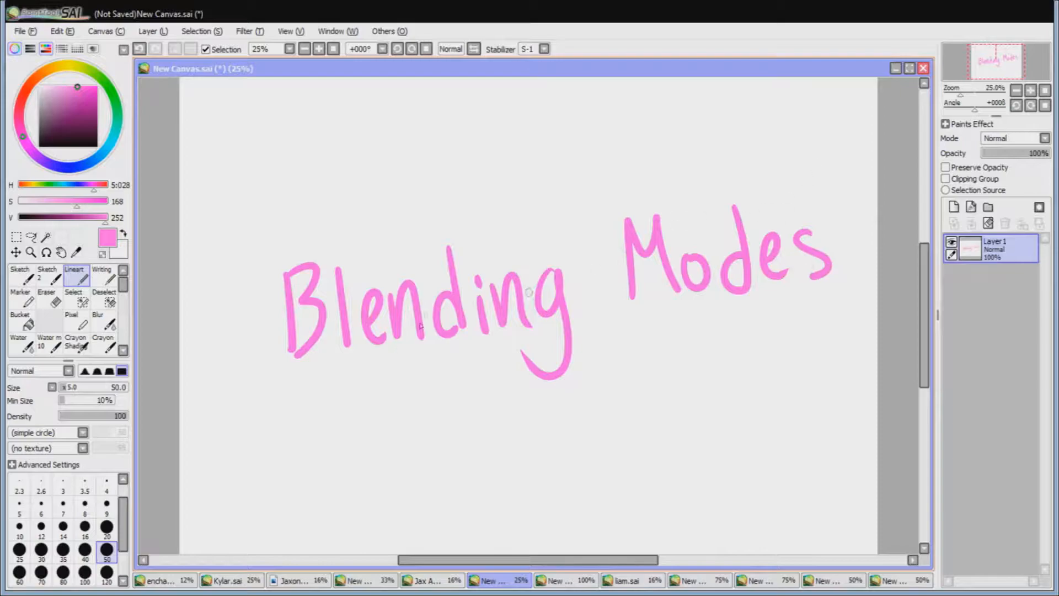
drag(279, 405, 669, 276)
key(ctrl+z)
mouse_move(281, 389)
mouse_down()
mouse_move(574, 319)
mouse_move(783, 294)
mouse_move(374, 411)
mouse_move(702, 365)
mouse_move(566, 447)
mouse_move(568, 538)
mouse_move(583, 522)
mouse_up()
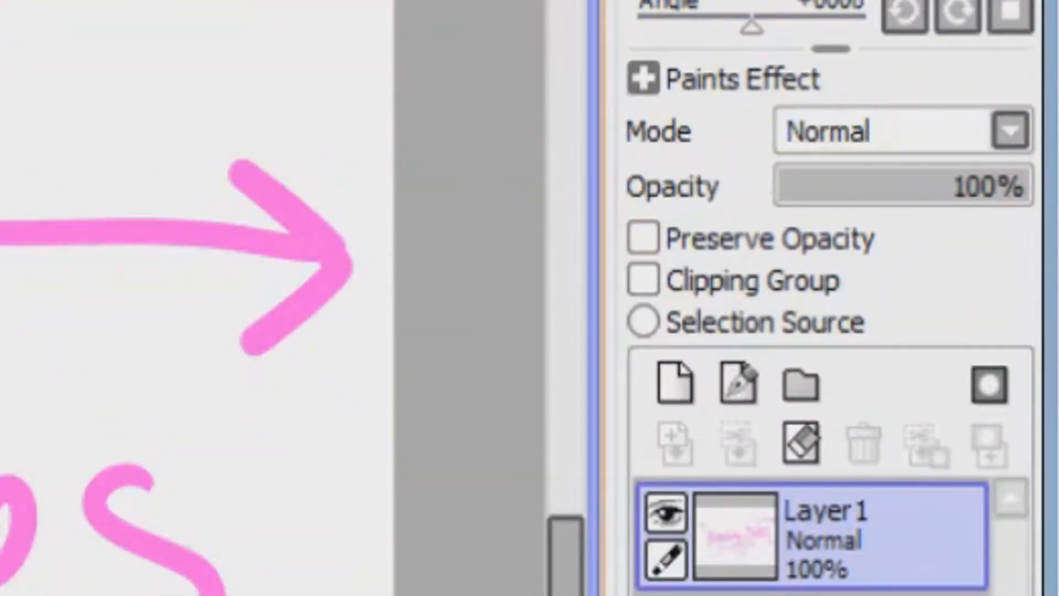
mouse_move(5, 530)
mouse_down()
mouse_move(147, 530)
mouse_move(28, 267)
mouse_move(1, 276)
mouse_up()
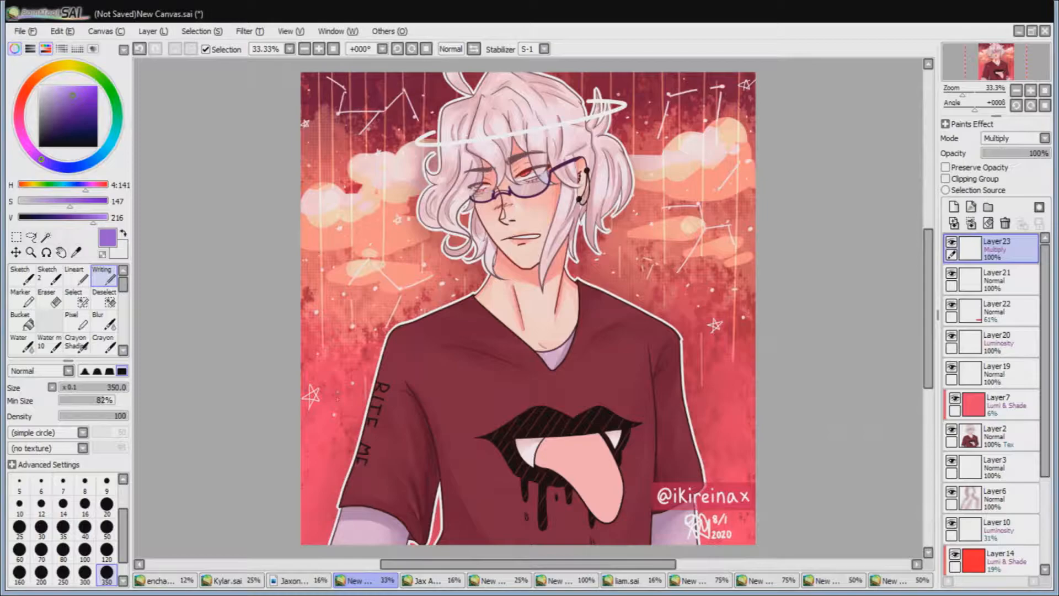
Step: Try purple strokes over the character on the Multiply layer with brush size 350, and clear the layer
click(106, 573)
drag(494, 138, 444, 298)
key(ctrl+z)
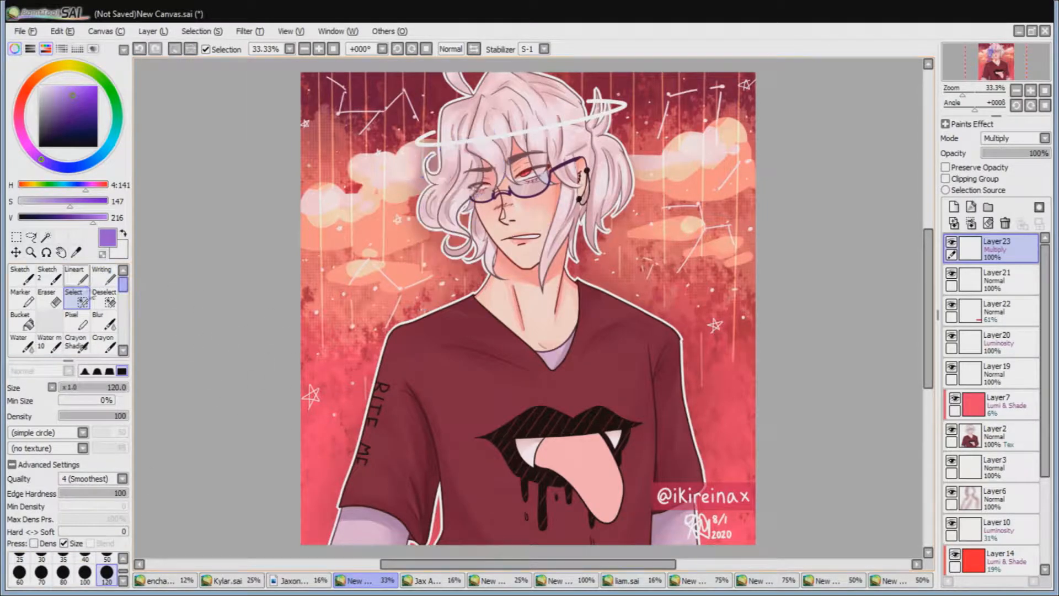
click(104, 276)
drag(376, 193, 368, 244)
key(ctrl+z)
click(76, 275)
click(107, 573)
mouse_move(418, 270)
mouse_down()
mouse_move(389, 334)
mouse_move(409, 188)
mouse_move(376, 160)
mouse_move(516, 93)
mouse_move(466, 164)
mouse_move(538, 105)
mouse_move(656, 165)
mouse_move(717, 242)
mouse_move(712, 116)
mouse_move(750, 376)
mouse_move(386, 524)
mouse_move(485, 353)
mouse_move(513, 248)
mouse_move(529, 292)
mouse_up()
click(987, 223)
Step: Cover the character's head with black on the Multiply layer, and brush white over the same area
click(55, 144)
mouse_move(386, 138)
mouse_down()
mouse_move(353, 276)
mouse_move(656, 182)
mouse_up()
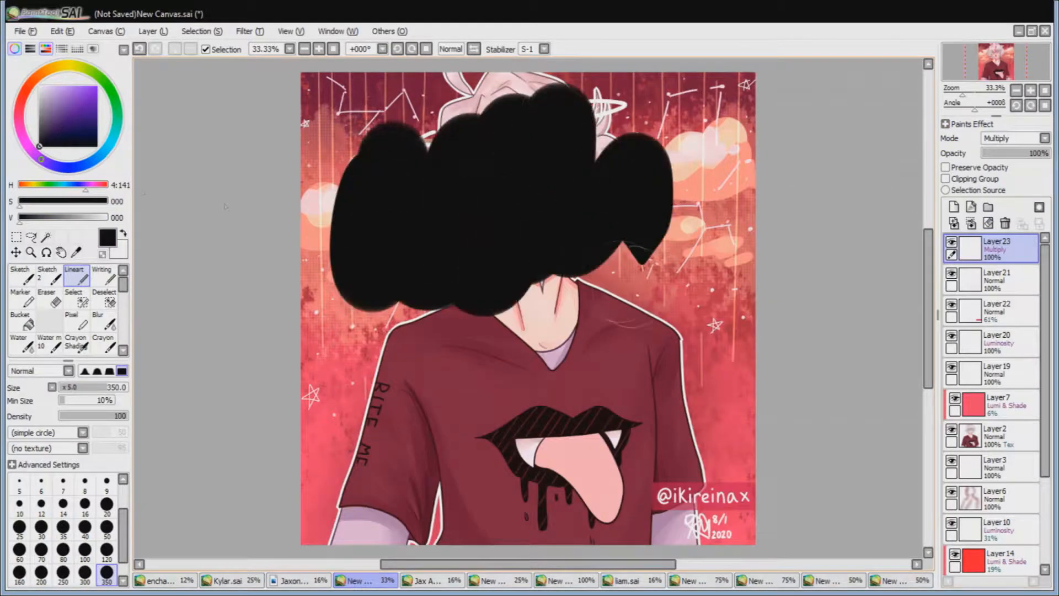
click(39, 86)
mouse_move(546, 293)
mouse_down()
mouse_move(480, 298)
mouse_move(386, 265)
mouse_up()
Step: Lower the Multiply layer's opacity to 58%, try grey strokes across the shirt, and clear the layer
mouse_move(1037, 154)
mouse_down()
mouse_move(998, 153)
mouse_move(1039, 156)
mouse_move(1021, 154)
mouse_up()
click(39, 120)
mouse_move(393, 433)
mouse_down()
mouse_move(373, 426)
mouse_move(477, 229)
mouse_move(448, 340)
mouse_move(665, 350)
mouse_up()
click(988, 222)
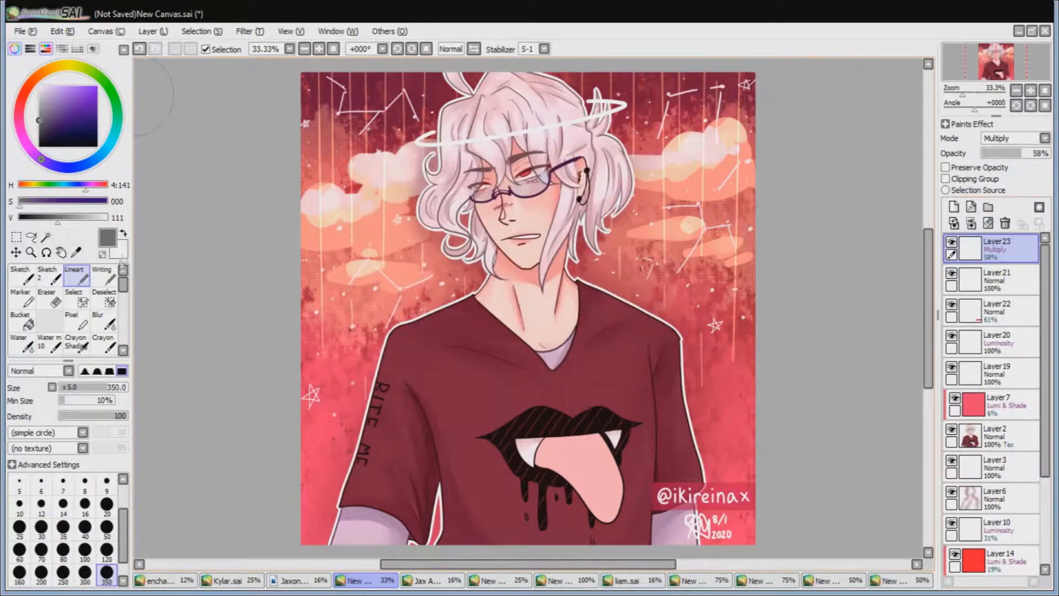
Step: Airbrush pink blush onto the character's cheeks on the Multiply layer with size 250
click(80, 86)
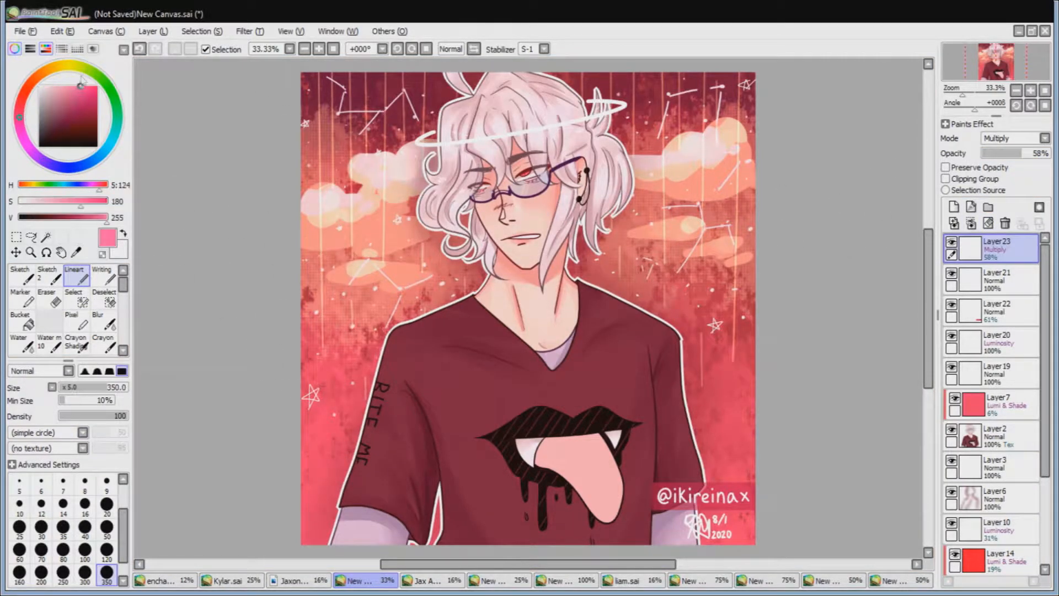
click(123, 350)
click(23, 343)
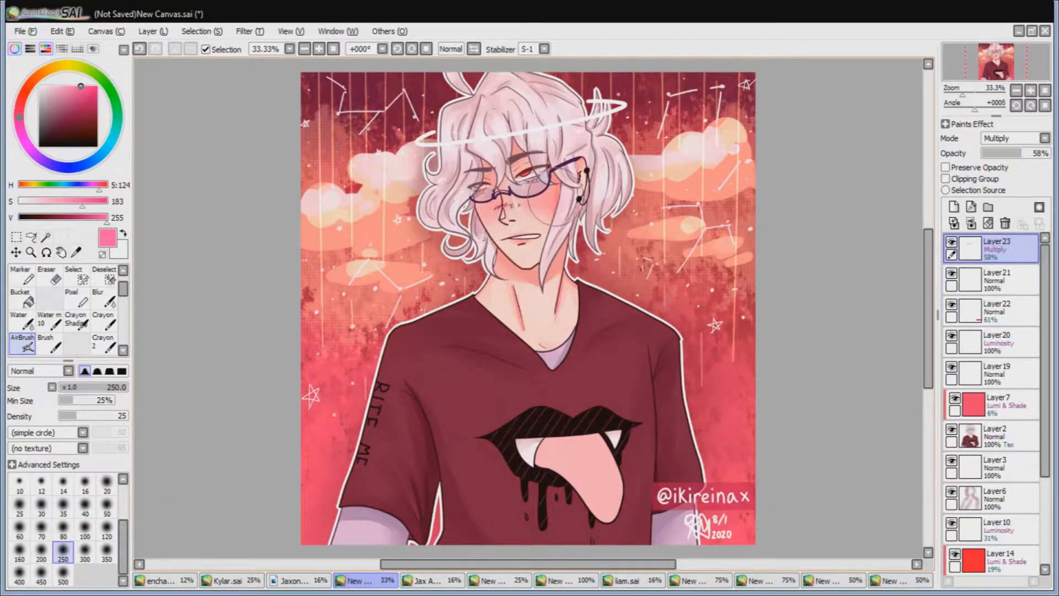
Step: Try broad pink strokes across the background and face on the Multiply layer with the Writing brush, and undo them
click(123, 271)
click(104, 276)
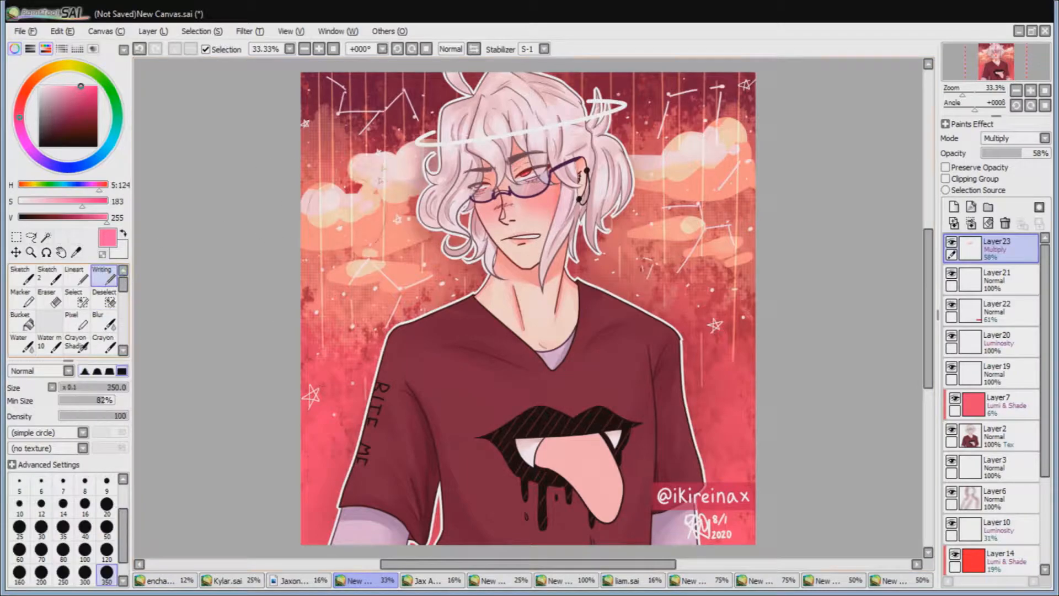
drag(368, 196, 674, 171)
key(ctrl+z)
drag(485, 182, 540, 272)
key(ctrl+z)
Step: Switch to Jax Arimatsu.sai, set the clipped Layer34 to Multiply, and paint the lower hair strands pink with the Lineart brush
click(436, 581)
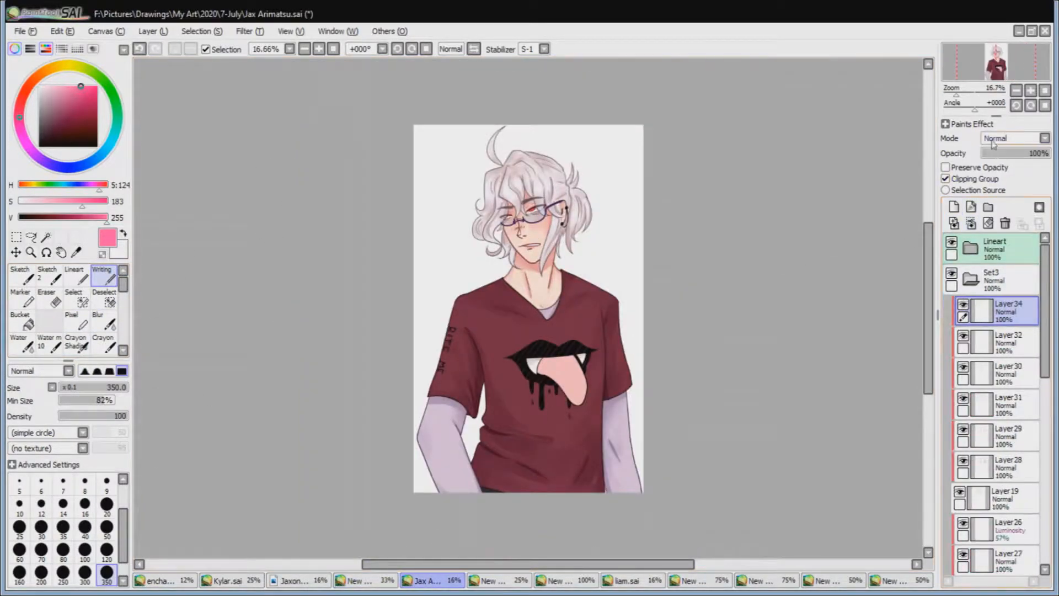
scroll(528, 182, up, 2)
drag(552, 276, 472, 276)
click(76, 275)
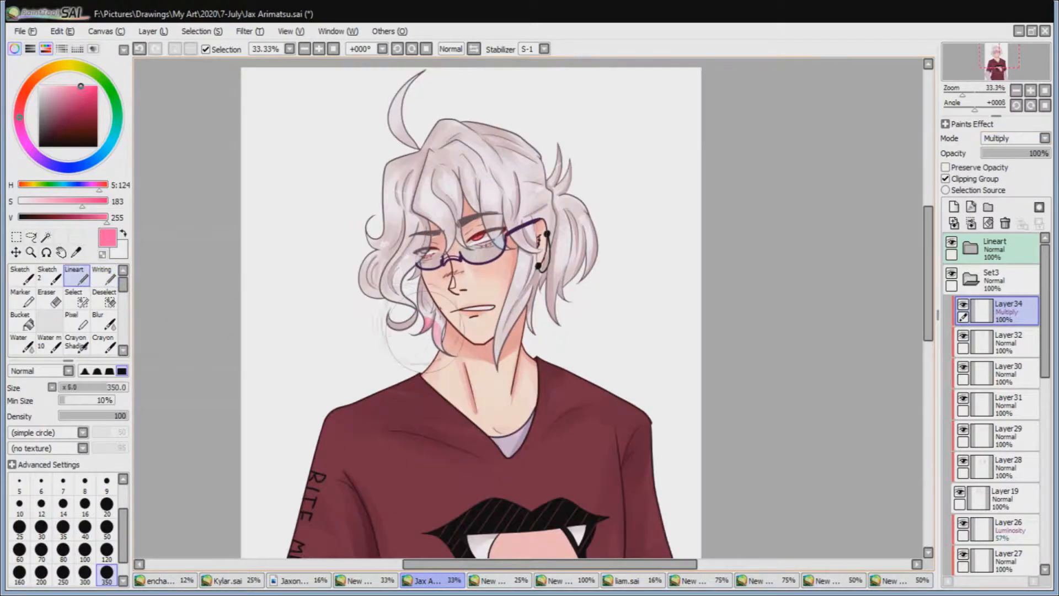
drag(408, 309, 481, 377)
drag(546, 309, 499, 353)
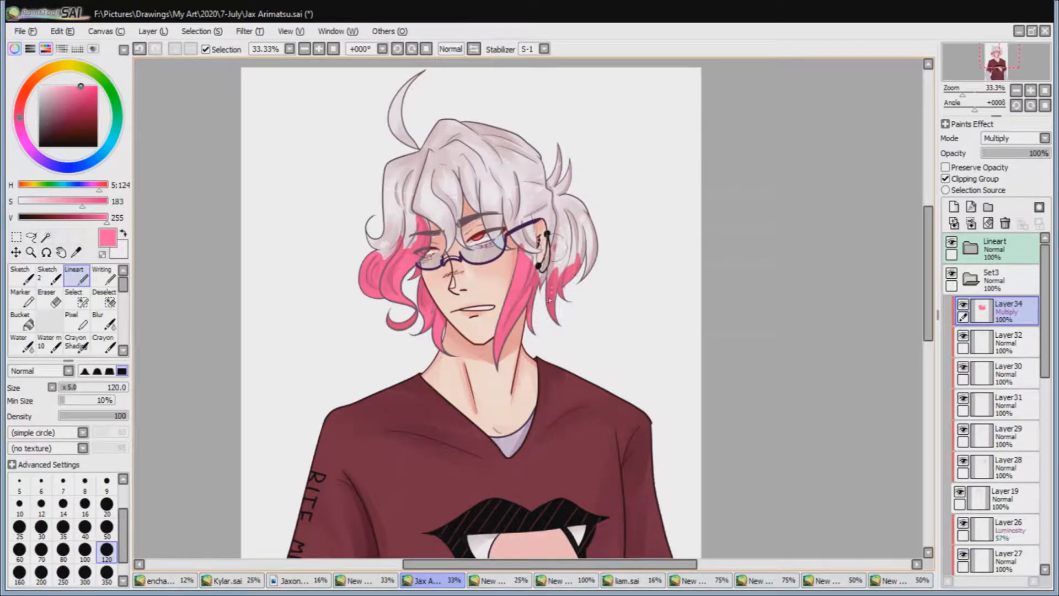
Step: Set Layer34's opacity to 75% and airbrush pink further up the hair for a soft gradient
click(851, 435)
scroll(456, 160, down, 2)
scroll(415, 180, up, 2)
drag(1028, 155, 1040, 155)
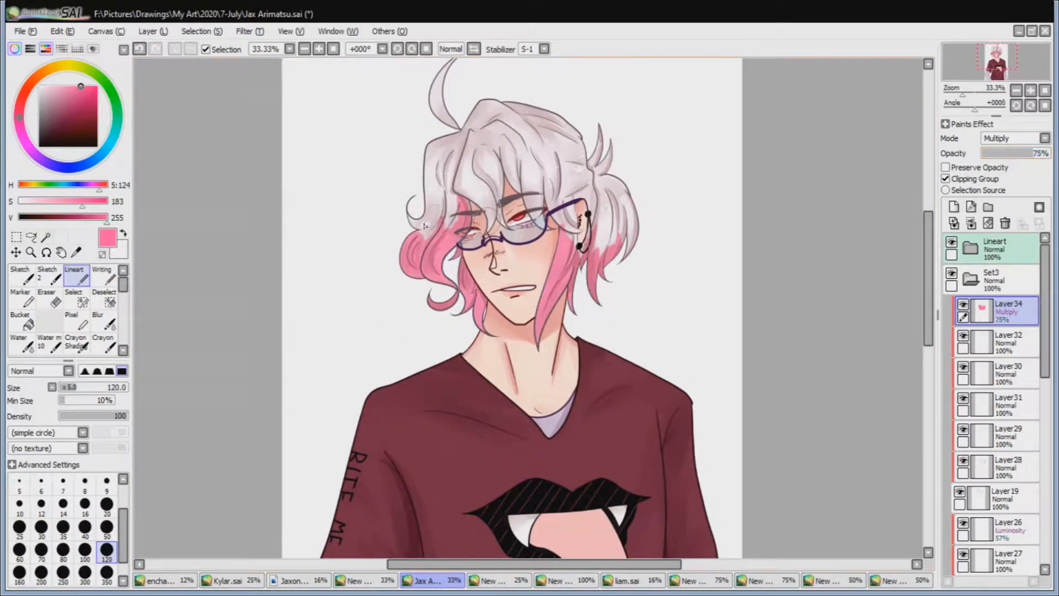
click(123, 351)
click(23, 344)
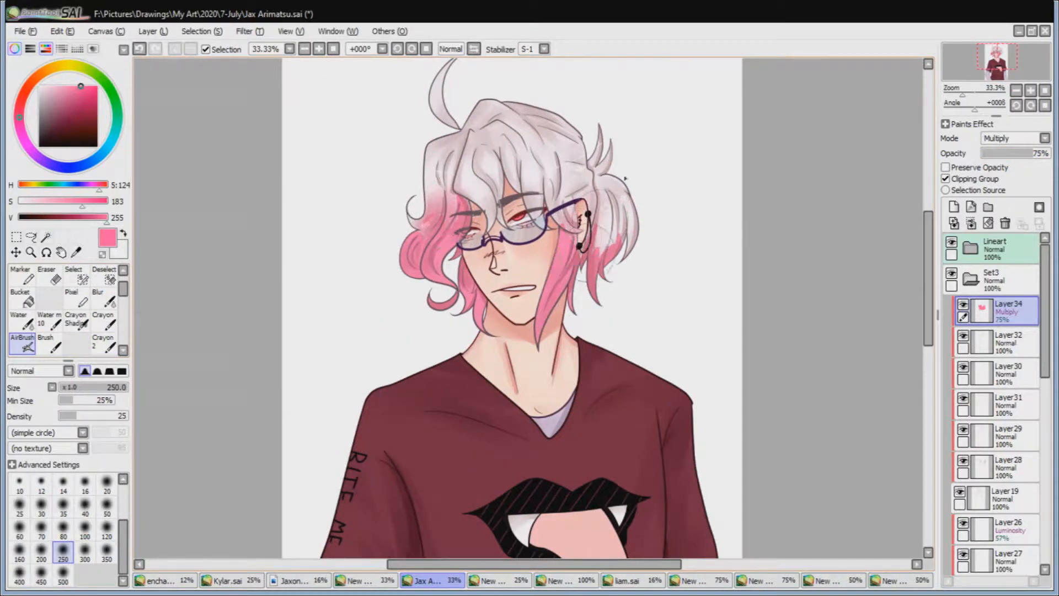
drag(598, 258, 602, 238)
Step: Preserve opacity on Layer32 and Layer31 and recolour their shading on the pink hair strands dark red
click(993, 342)
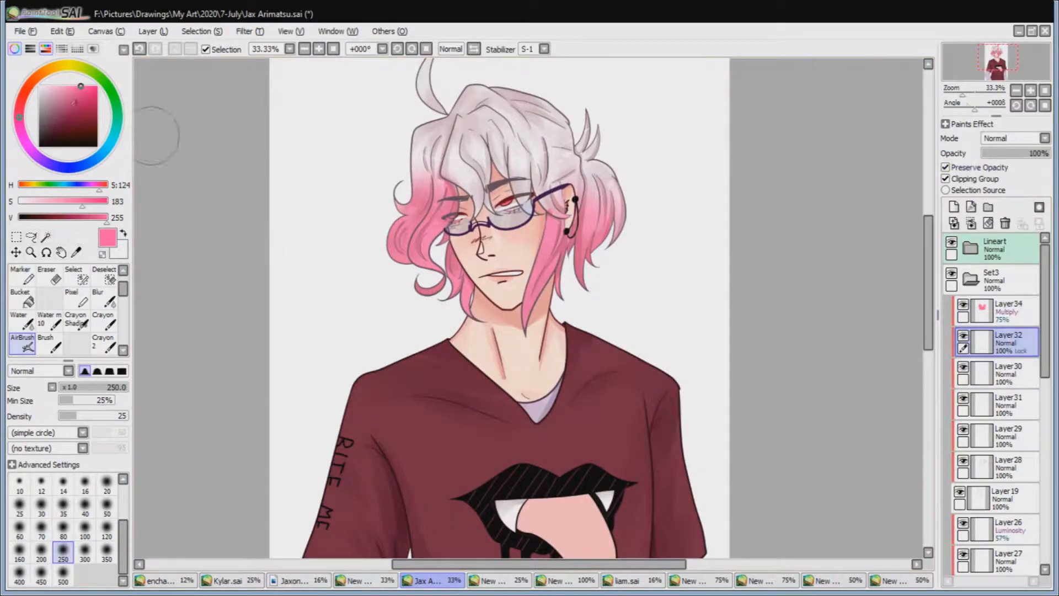
click(123, 271)
click(104, 276)
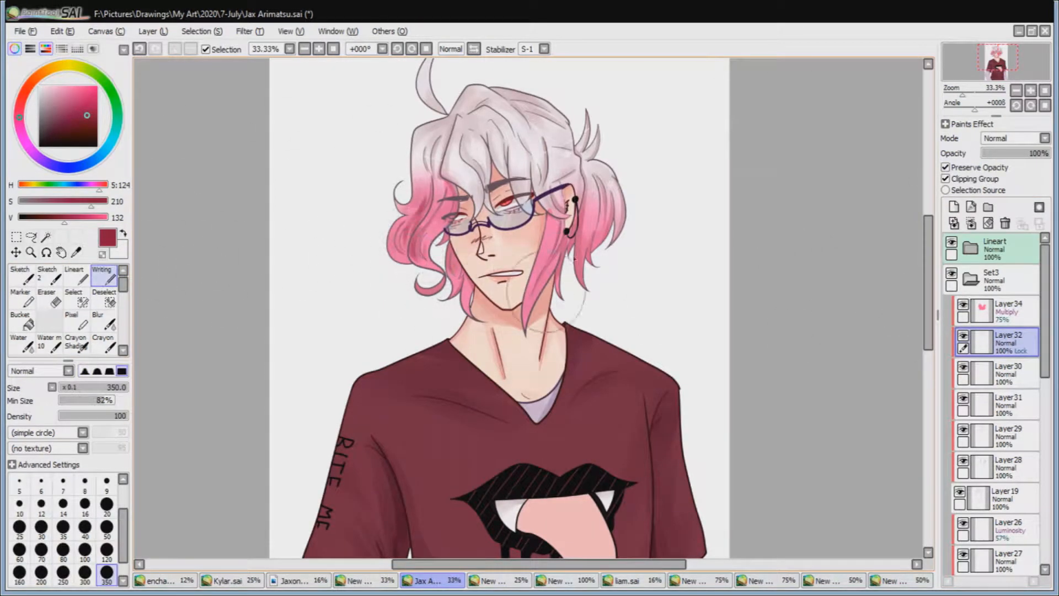
click(973, 372)
click(965, 404)
drag(411, 243, 435, 317)
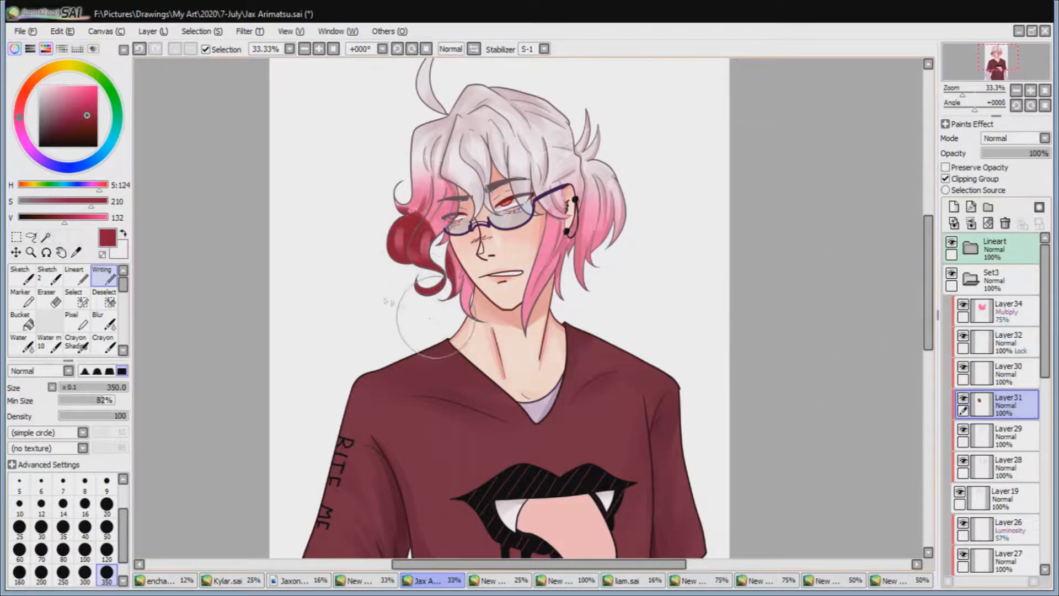
key(ctrl+z)
Step: Preserve opacity on Layer29 and Layer28 and airbrush their shading at the hair ends dark red
click(997, 435)
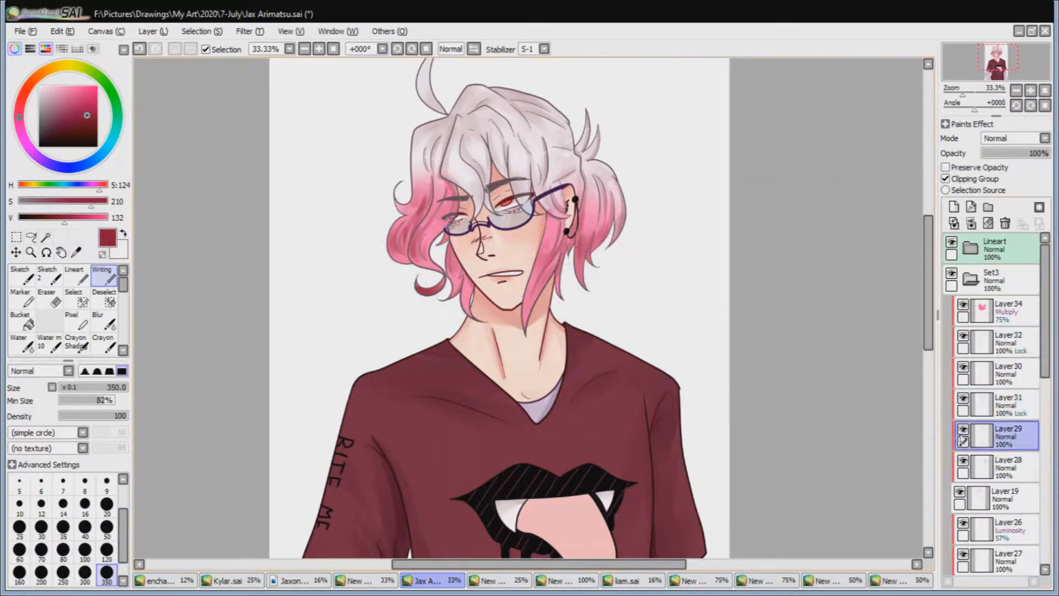
click(981, 168)
drag(414, 232, 451, 290)
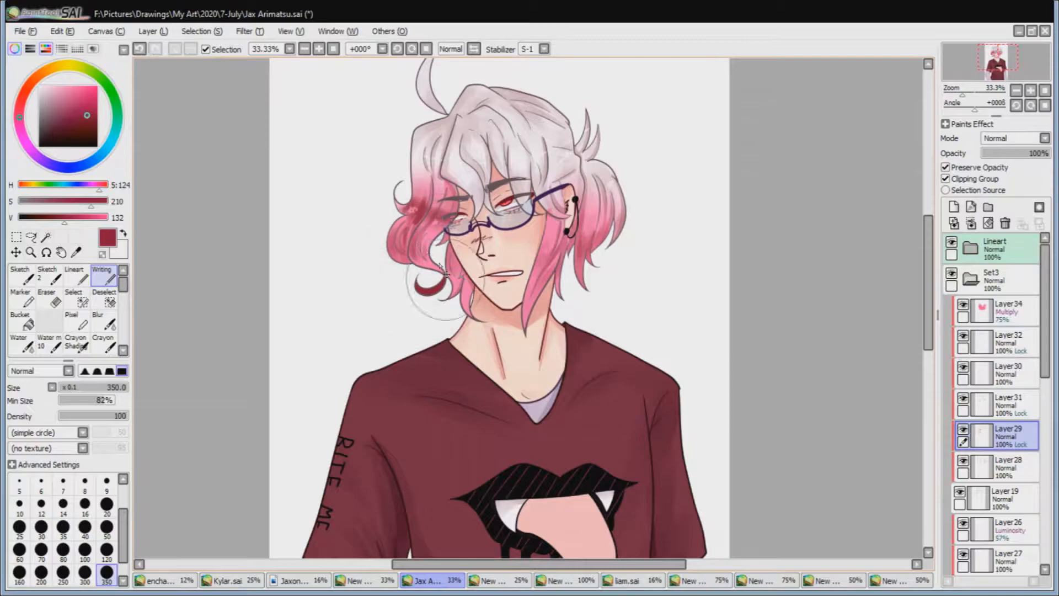
key(ctrl+z)
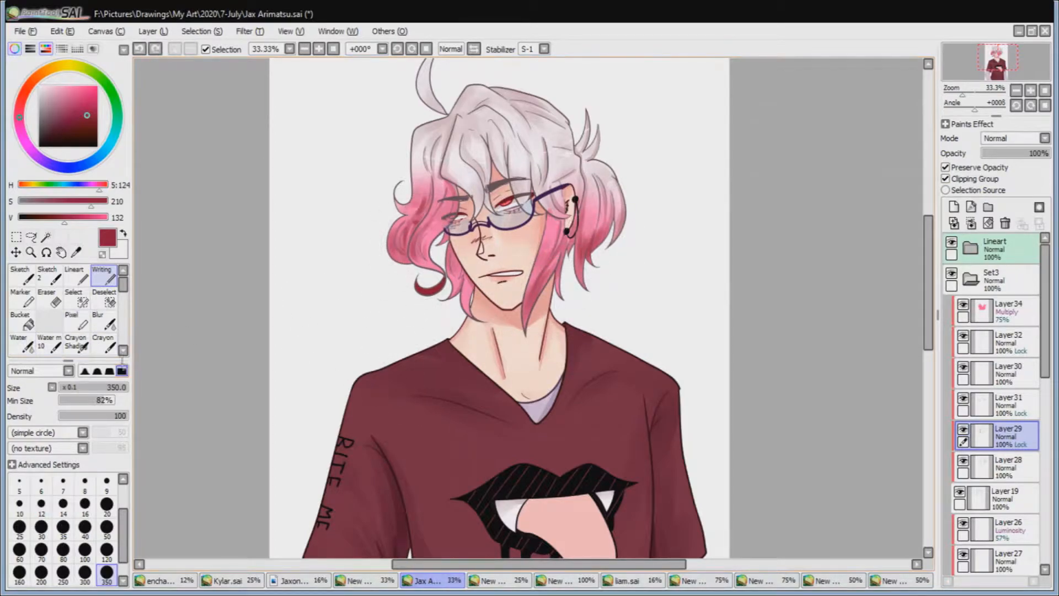
key(v)
drag(471, 320, 485, 317)
click(998, 467)
click(981, 167)
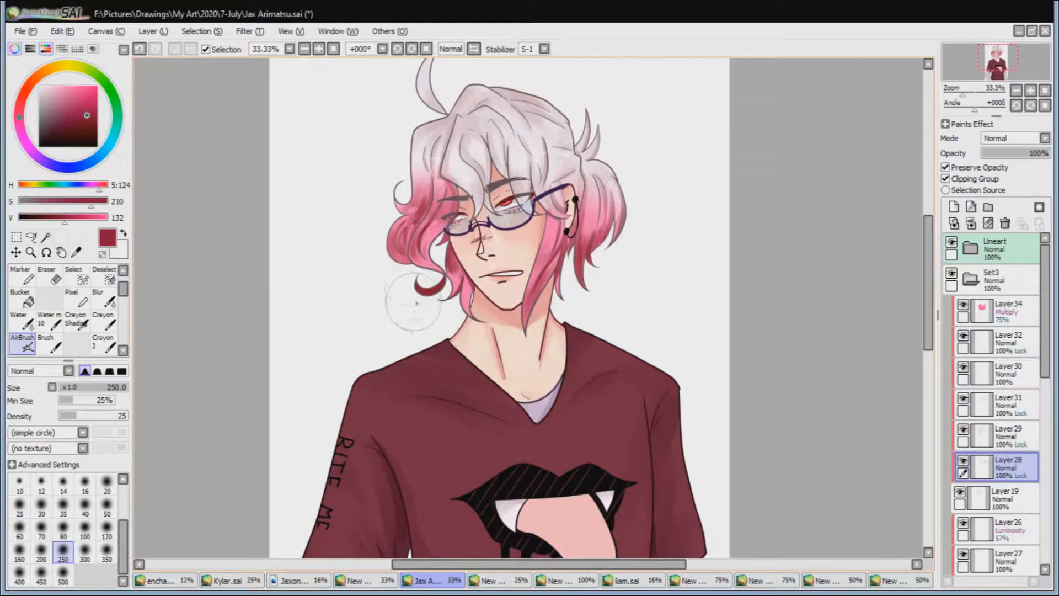
Step: Compare the recoloured hair with the Multiply layer Layer34 hidden and shown
click(473, 50)
click(473, 50)
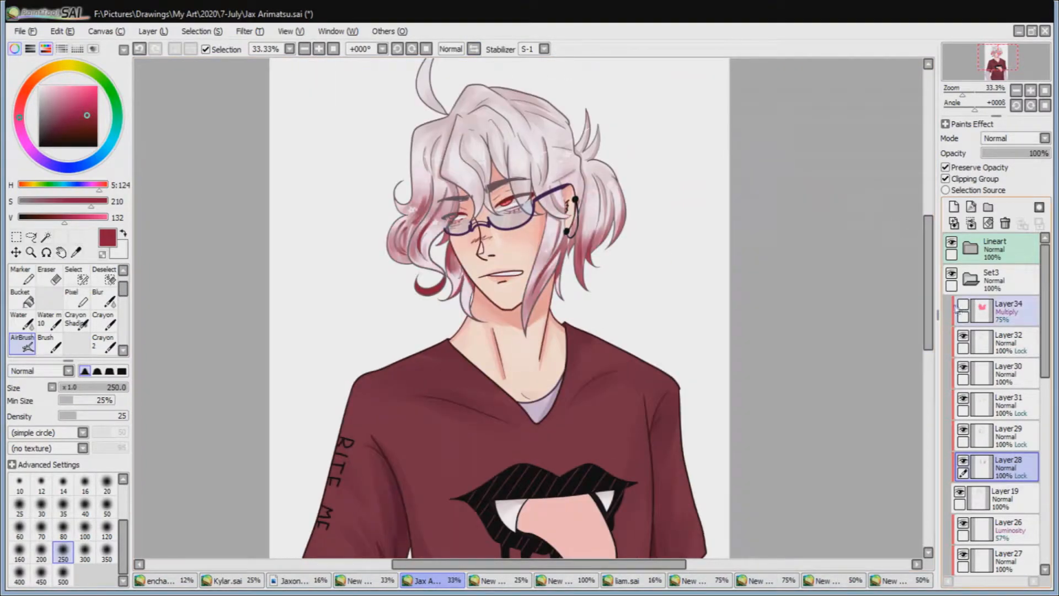
click(1004, 310)
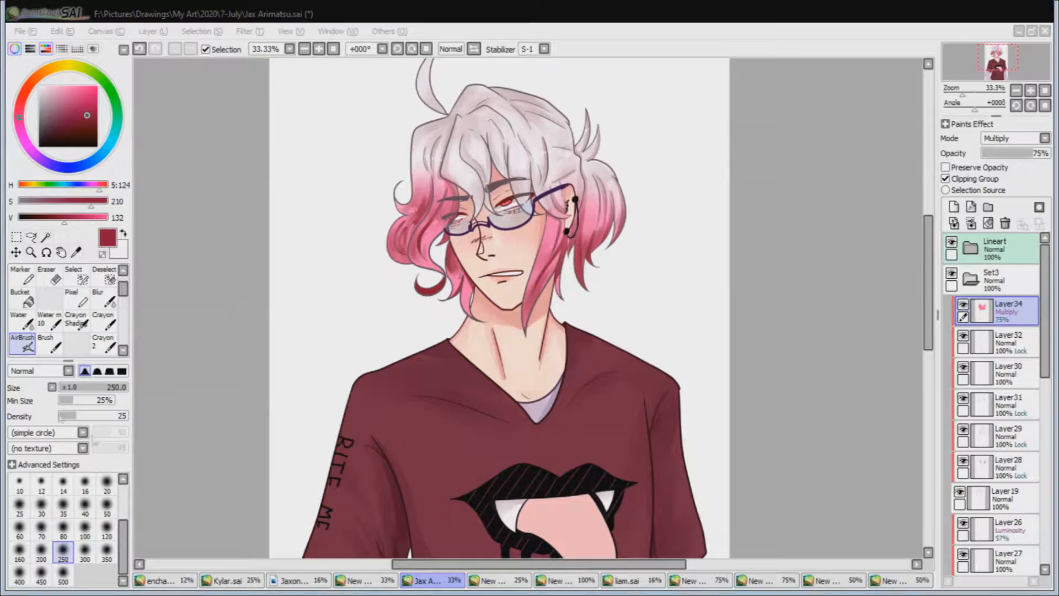
scroll(463, 417, down, 2)
scroll(467, 436, up, 1)
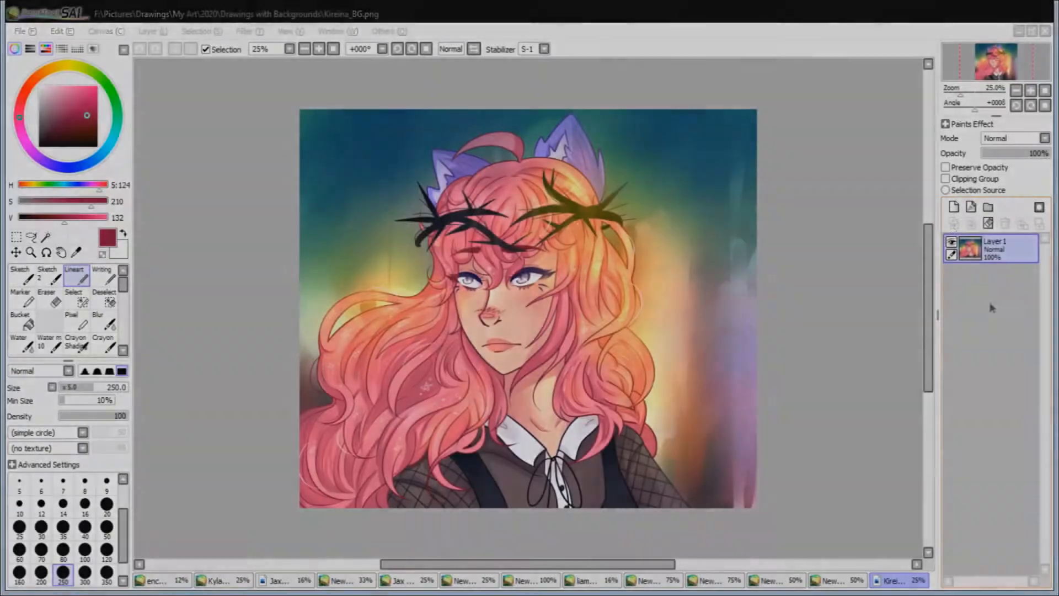
Step: Add a new layer set to Screen in Kireina_BG.png and paint dark red patches across the portrait and background
click(953, 208)
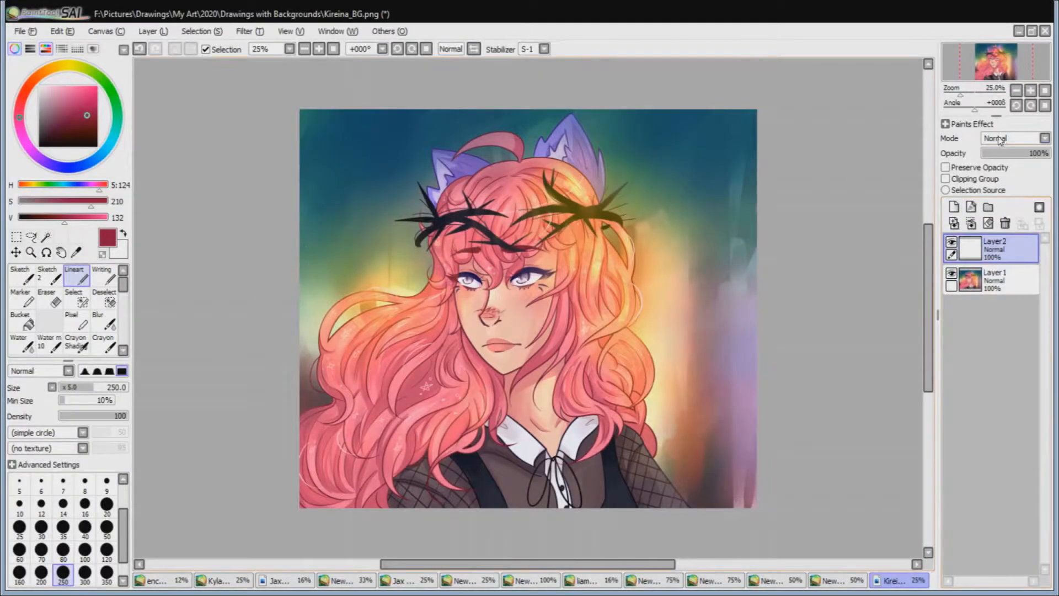
click(1004, 178)
mouse_move(365, 201)
mouse_down()
mouse_move(358, 268)
mouse_move(702, 319)
mouse_up()
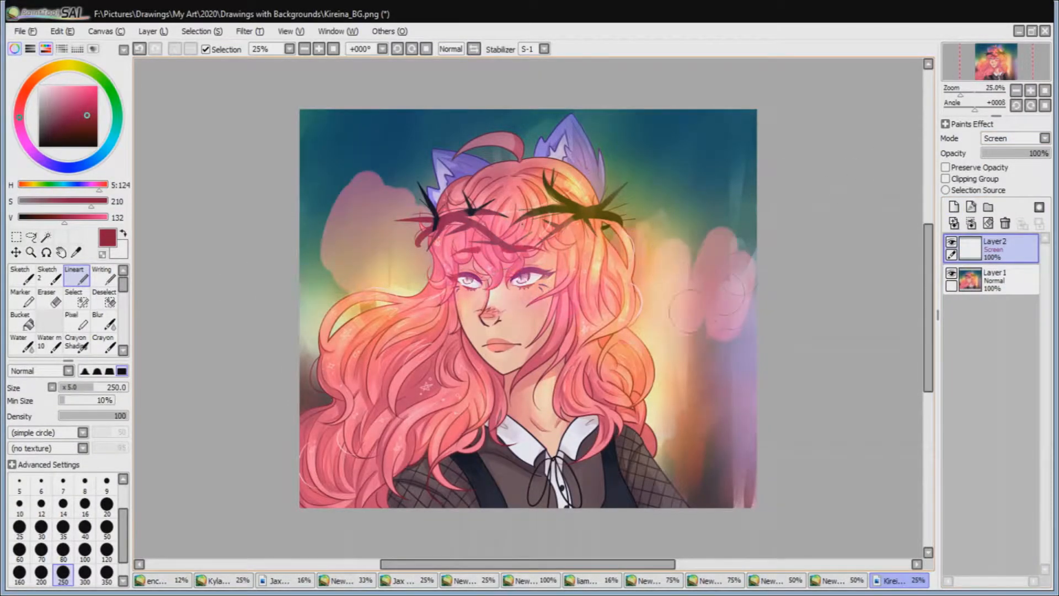
Step: Paint large purple, blue, green, orange and red areas across the portrait on the Screen layer
click(58, 166)
mouse_move(422, 270)
mouse_down()
mouse_move(557, 309)
mouse_move(510, 353)
mouse_up()
click(108, 146)
mouse_move(622, 424)
mouse_down()
mouse_move(614, 465)
mouse_move(469, 455)
mouse_move(468, 309)
mouse_move(513, 267)
mouse_up()
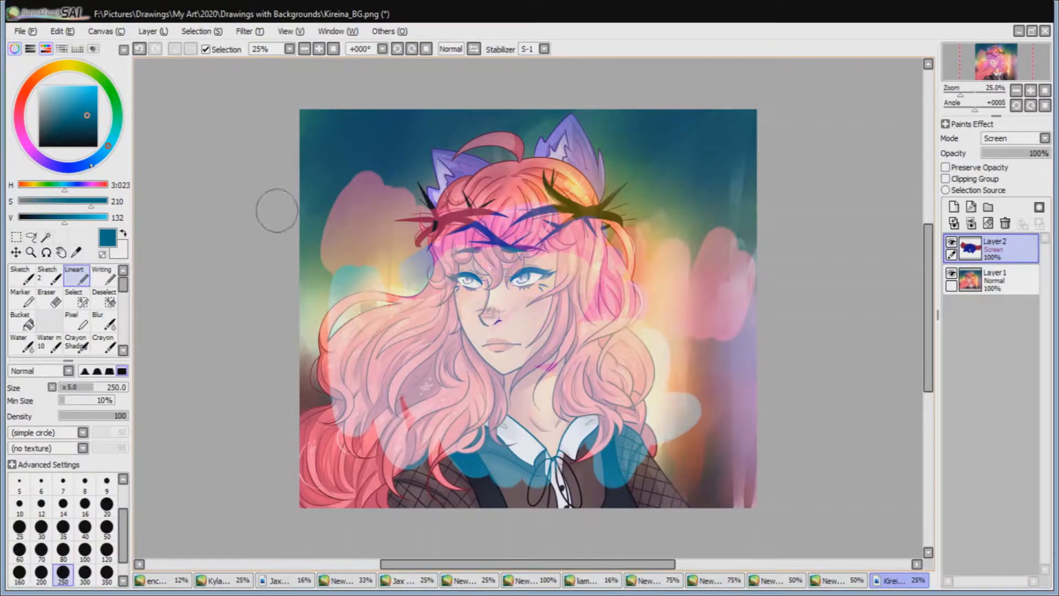
click(111, 92)
mouse_move(656, 375)
mouse_down()
mouse_move(679, 350)
mouse_move(473, 94)
mouse_move(331, 193)
mouse_move(607, 209)
mouse_up()
click(48, 69)
mouse_move(423, 389)
mouse_down()
mouse_move(353, 442)
mouse_move(510, 212)
mouse_move(554, 270)
mouse_move(313, 321)
mouse_up()
click(20, 109)
mouse_move(453, 407)
mouse_down()
mouse_move(453, 459)
mouse_move(574, 308)
mouse_move(677, 209)
mouse_move(771, 207)
mouse_move(592, 378)
mouse_up()
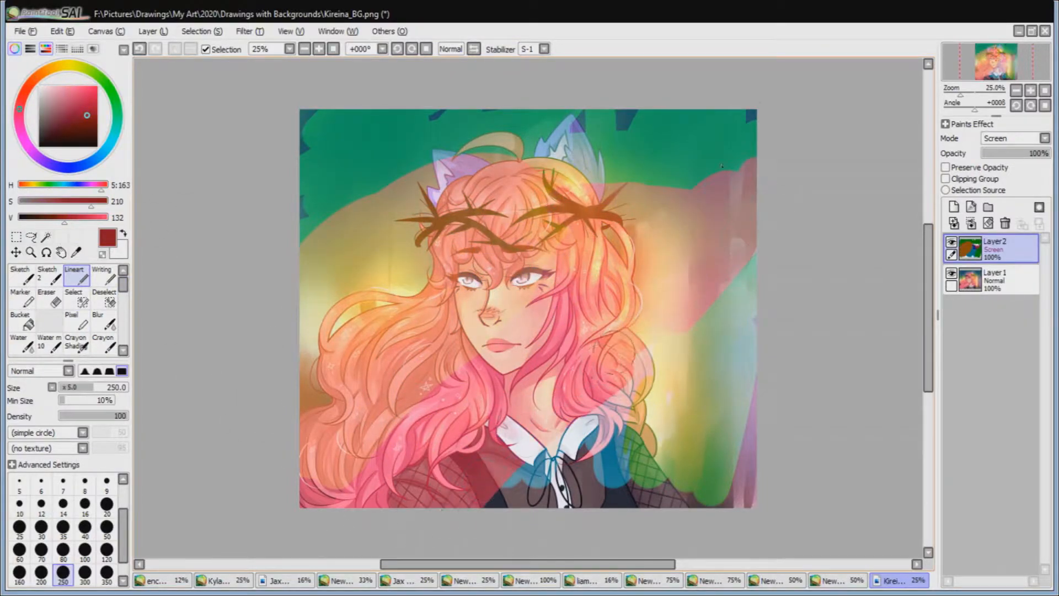
Step: Paint further red, purple and blue strokes over the portrait and background on the Screen layer, and clear the layer
mouse_move(665, 389)
mouse_down()
mouse_move(601, 474)
mouse_move(639, 522)
mouse_move(770, 406)
mouse_move(728, 494)
mouse_up()
click(58, 167)
click(85, 165)
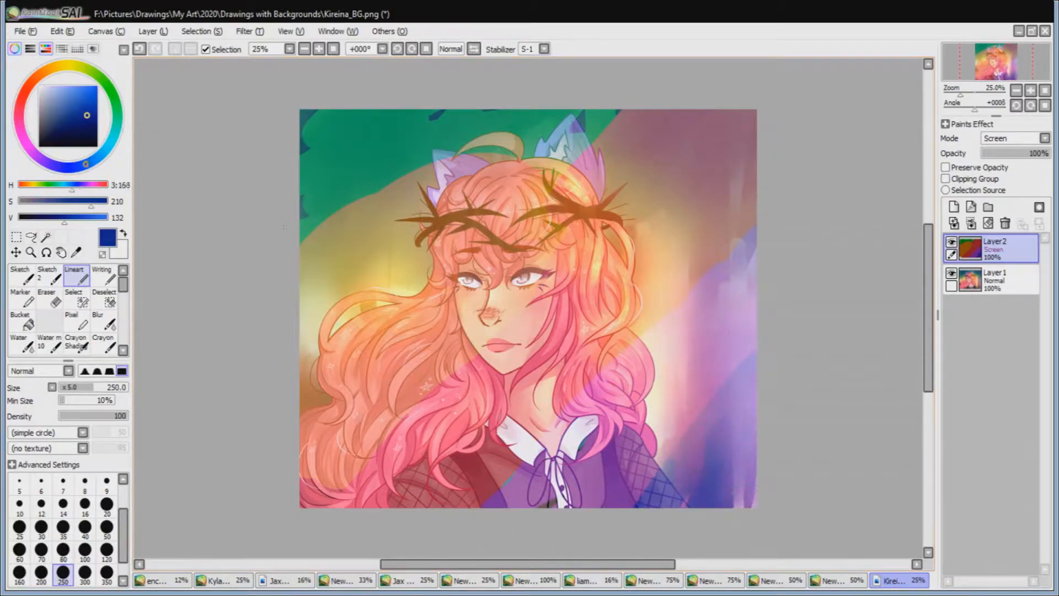
mouse_move(339, 92)
mouse_down()
mouse_move(477, 82)
mouse_move(649, 111)
mouse_move(618, 276)
mouse_up()
drag(375, 238, 320, 326)
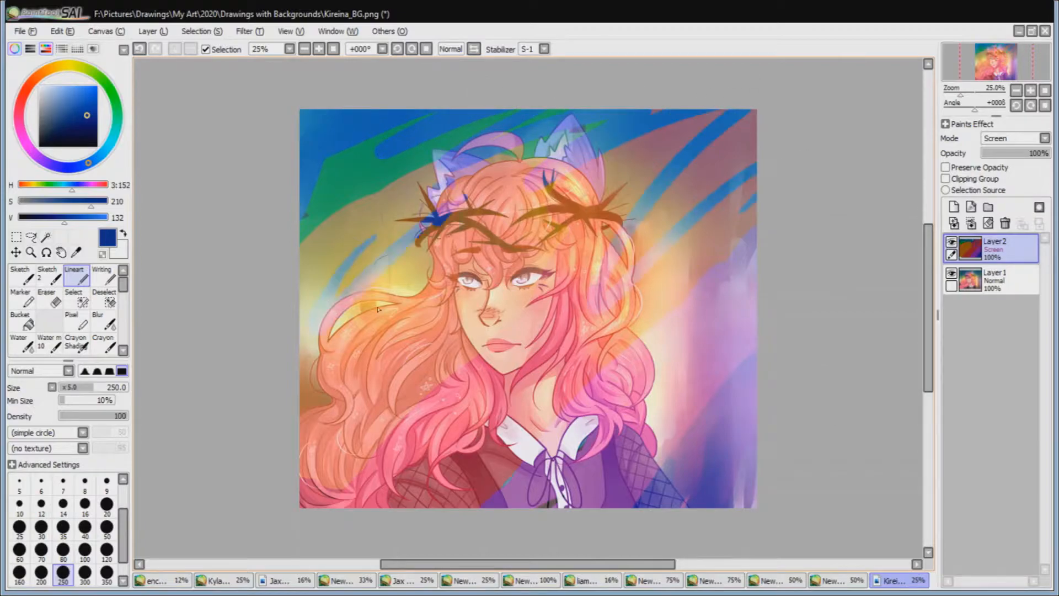
click(988, 223)
Step: Try black and white strokes over the portrait on the Screen layer, lower the layer's opacity, and clear it
click(39, 146)
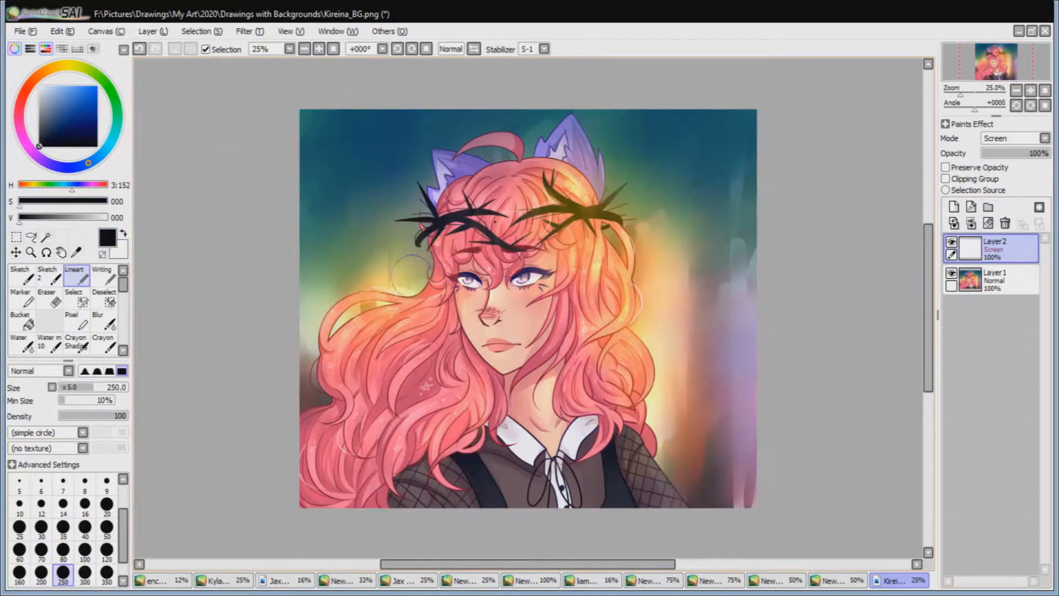
click(40, 86)
mouse_move(435, 221)
mouse_down()
mouse_move(643, 307)
mouse_move(641, 378)
mouse_up()
mouse_move(1037, 153)
mouse_down()
mouse_move(993, 153)
mouse_move(1007, 149)
mouse_up()
click(988, 223)
Step: Paint light grey strokes over the character's face and hair on the Screen layer
click(39, 102)
drag(411, 204, 430, 341)
drag(430, 342, 656, 375)
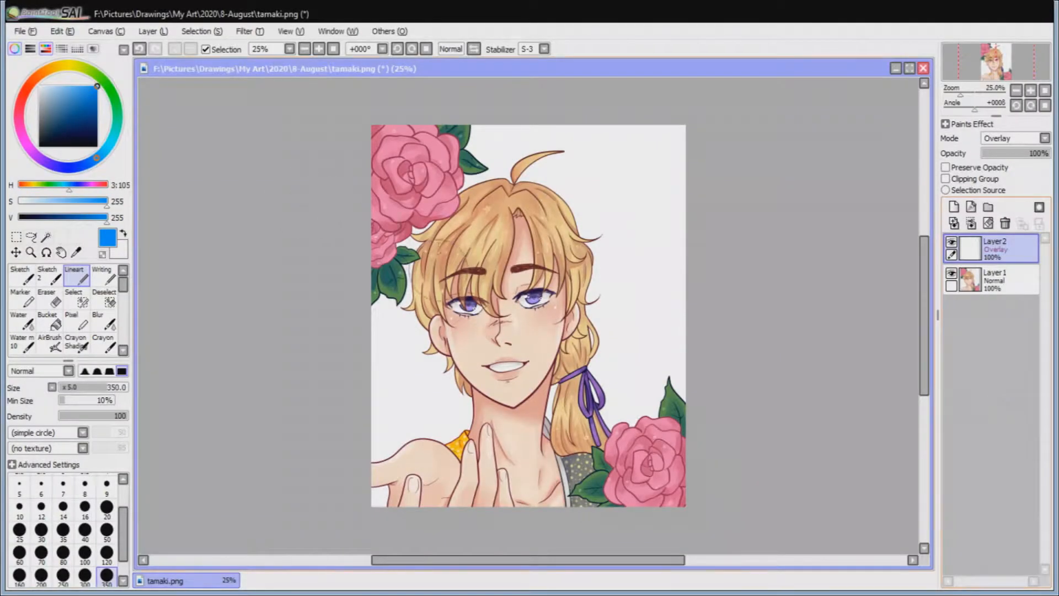
Step: Paint bright blue over the character and roses in tamaki.png on the Overlay layer with brush size 350
mouse_move(440, 270)
mouse_down()
mouse_move(501, 179)
mouse_move(579, 255)
mouse_up()
drag(538, 337, 510, 416)
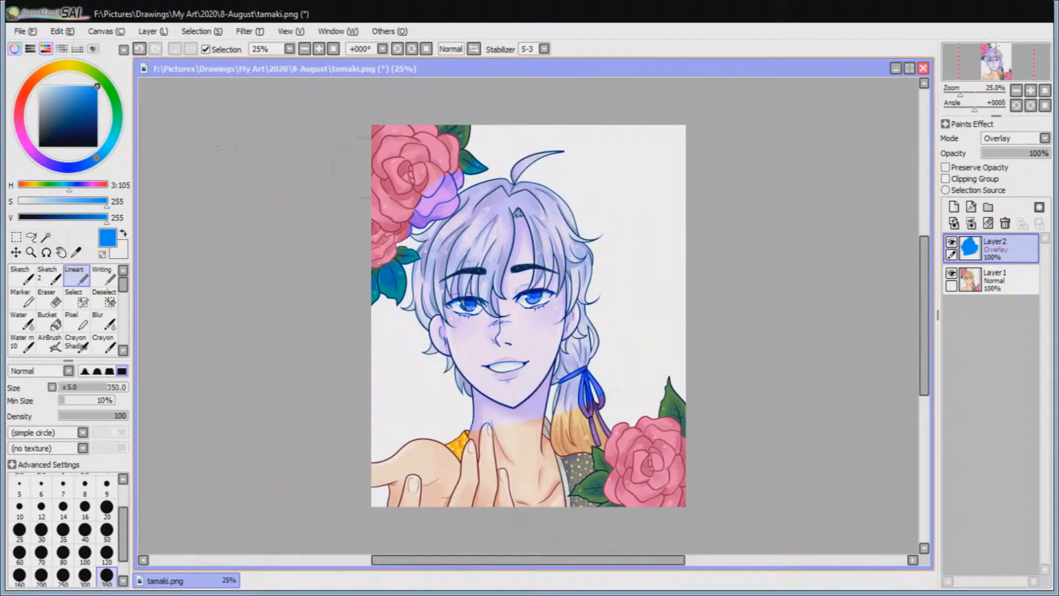
mouse_move(382, 167)
mouse_down()
mouse_move(436, 232)
mouse_move(506, 190)
mouse_move(569, 386)
mouse_move(551, 477)
mouse_up()
Step: Change the hue towards violet-blue and green-teal, painting each over the character and roses on the Overlay layer
click(86, 184)
click(77, 185)
mouse_move(584, 380)
mouse_down()
mouse_move(551, 441)
mouse_move(645, 485)
mouse_up()
click(58, 184)
mouse_move(386, 138)
mouse_down()
mouse_move(469, 220)
mouse_move(413, 292)
mouse_move(515, 406)
mouse_move(560, 411)
mouse_up()
Step: Paint black over most of the portrait on the Overlay layer, and white across the bangs and the lower part
click(39, 147)
mouse_move(468, 303)
mouse_down()
mouse_move(604, 286)
mouse_move(386, 226)
mouse_move(398, 133)
mouse_up()
mouse_move(596, 317)
mouse_down()
mouse_move(453, 381)
mouse_move(679, 419)
mouse_up()
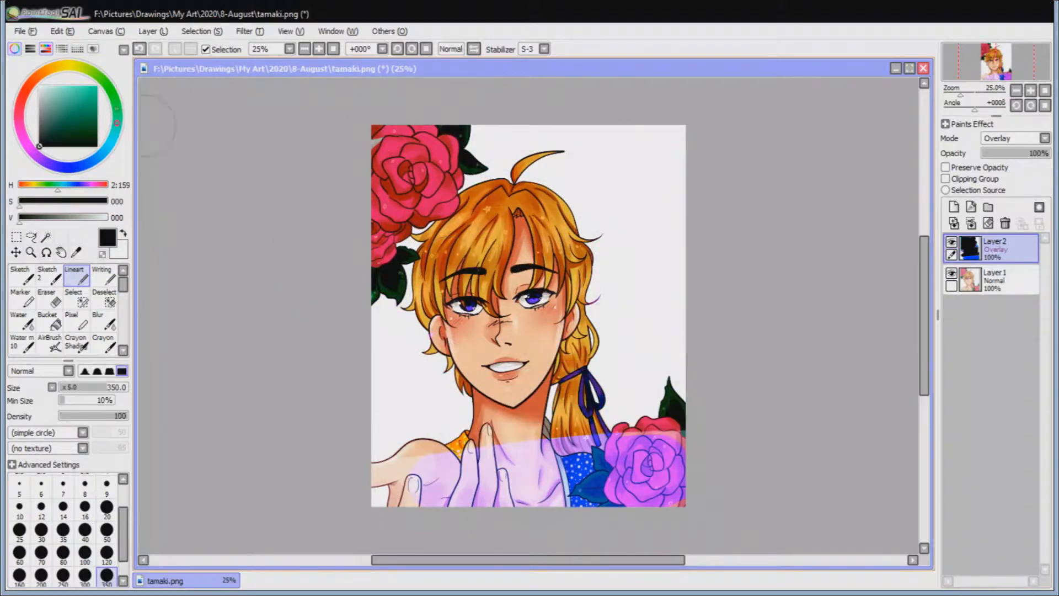
drag(441, 237, 568, 243)
mouse_move(386, 497)
mouse_down()
mouse_move(529, 474)
mouse_move(722, 485)
mouse_up()
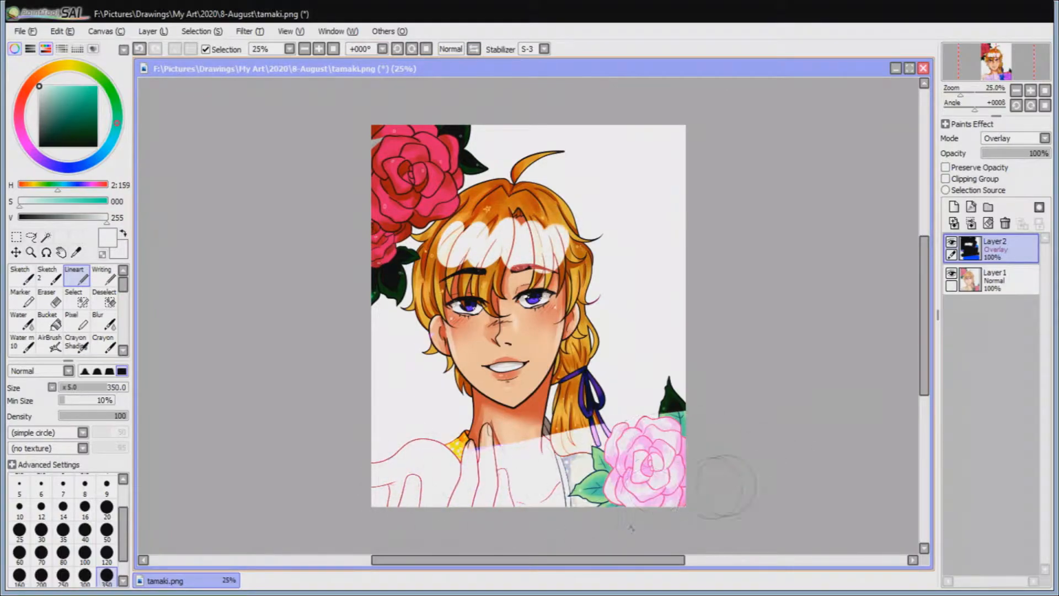
Step: Lower the Overlay layer's opacity to 68% and paint more white and black strokes across the lower figure and bangs
drag(1007, 153, 1029, 153)
drag(686, 313, 729, 413)
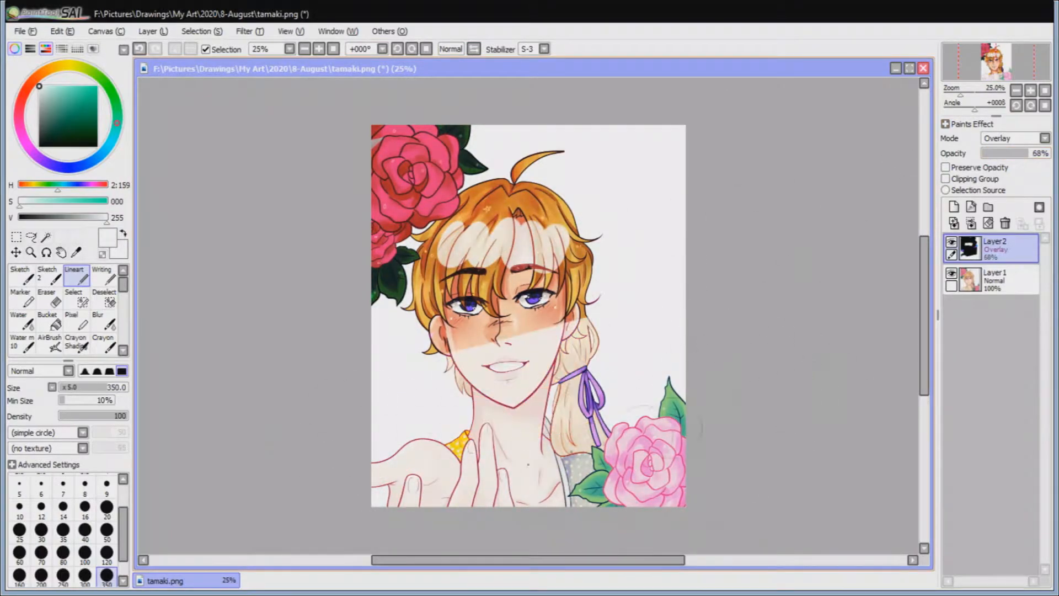
drag(544, 243, 467, 246)
Step: Clear the Overlay layer at 100% opacity and paint saturated orange over the whole portrait and roses
drag(1007, 153, 1054, 148)
click(987, 226)
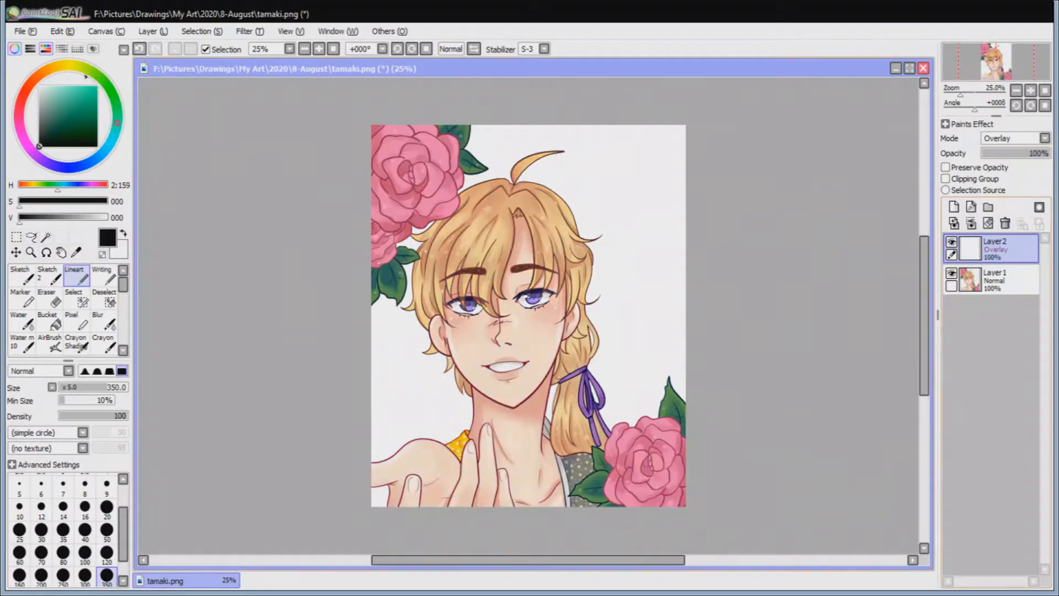
click(41, 74)
drag(80, 125, 98, 85)
mouse_move(386, 147)
mouse_down()
mouse_move(461, 108)
mouse_move(459, 392)
mouse_up()
mouse_move(551, 193)
mouse_down()
mouse_move(579, 408)
mouse_move(634, 441)
mouse_move(607, 524)
mouse_up()
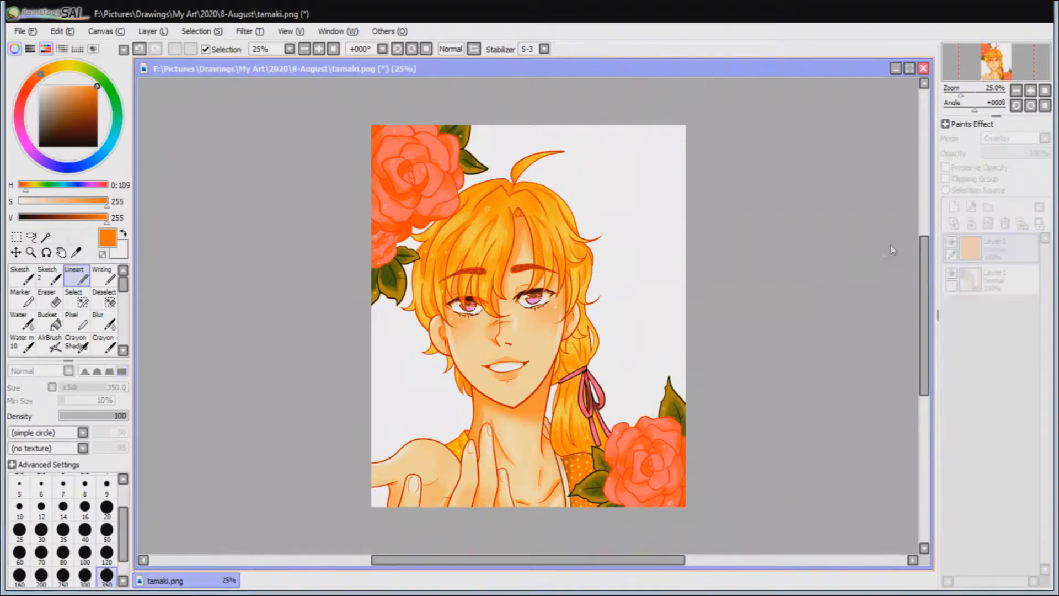
drag(996, 155, 1054, 159)
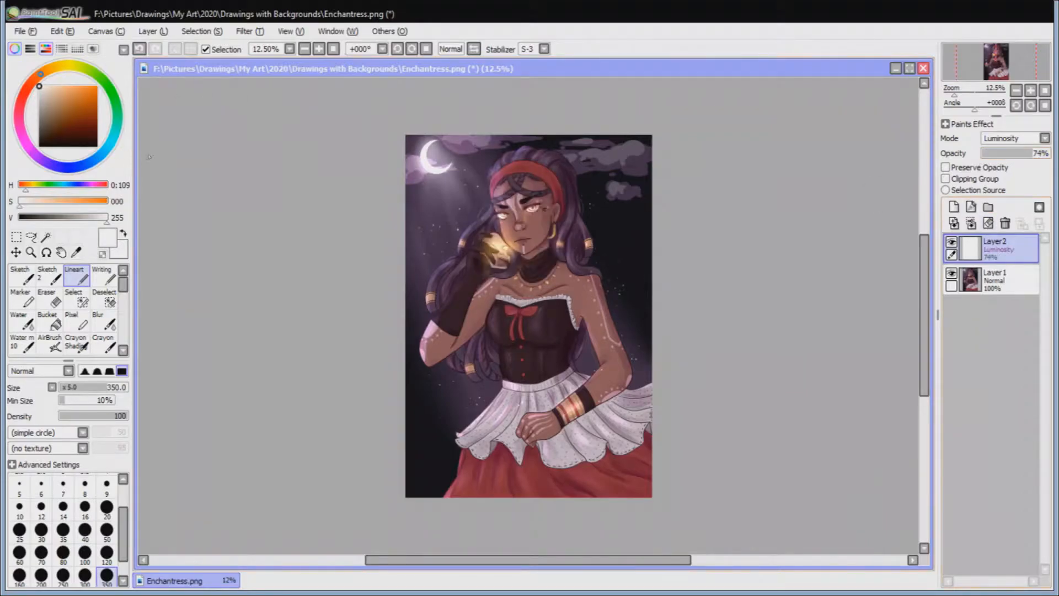
Step: On the Luminosity layer in Enchantress.png, paint light blue over the character's head and dark blue across the hair
click(79, 166)
drag(78, 113, 54, 87)
mouse_move(492, 204)
mouse_down()
mouse_move(551, 182)
mouse_move(523, 261)
mouse_up()
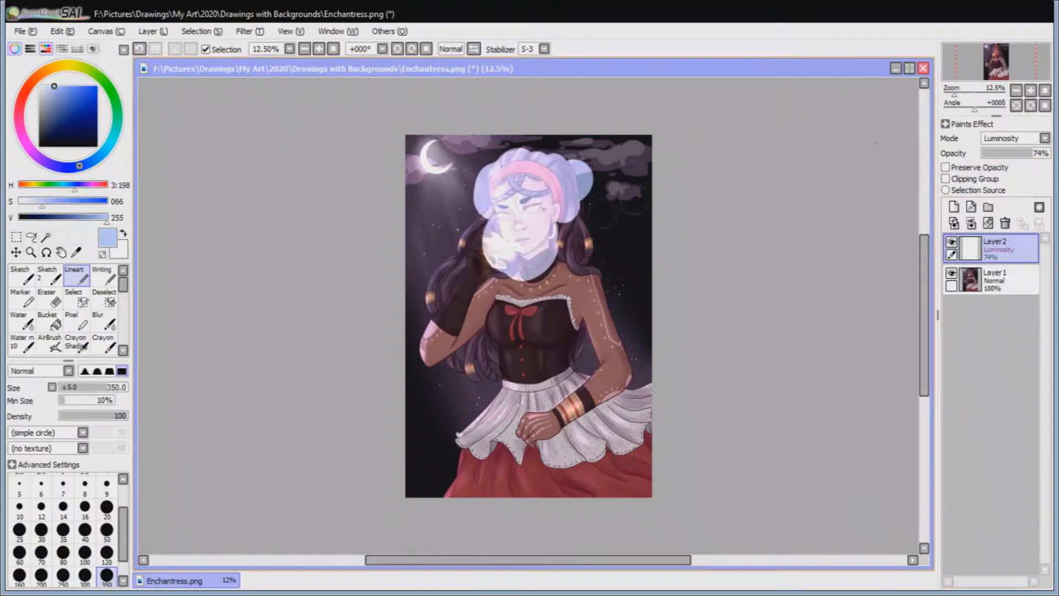
click(83, 126)
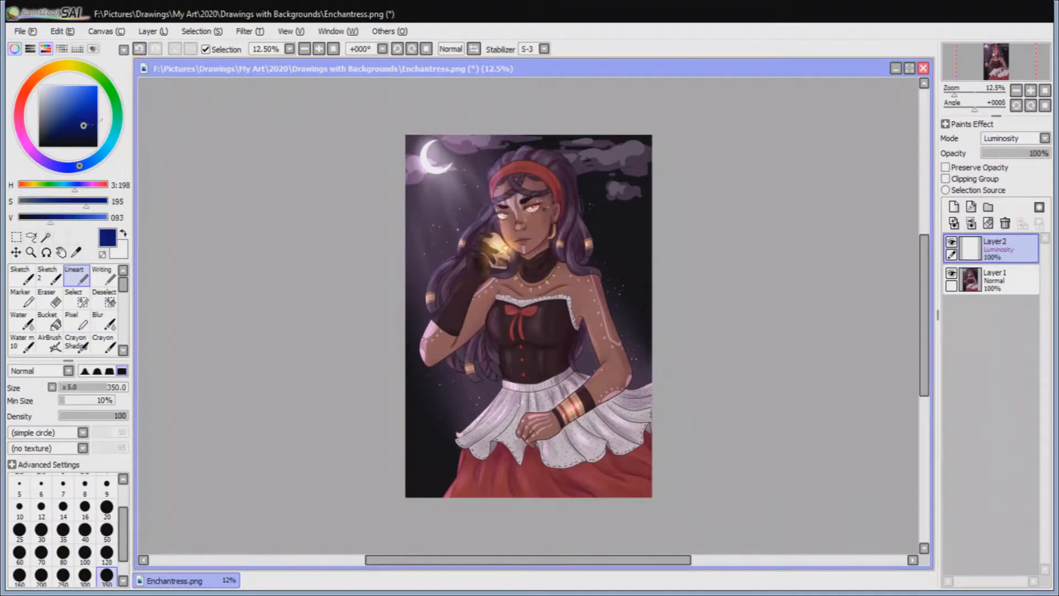
mouse_move(458, 177)
mouse_down()
mouse_move(552, 221)
mouse_move(595, 166)
mouse_up()
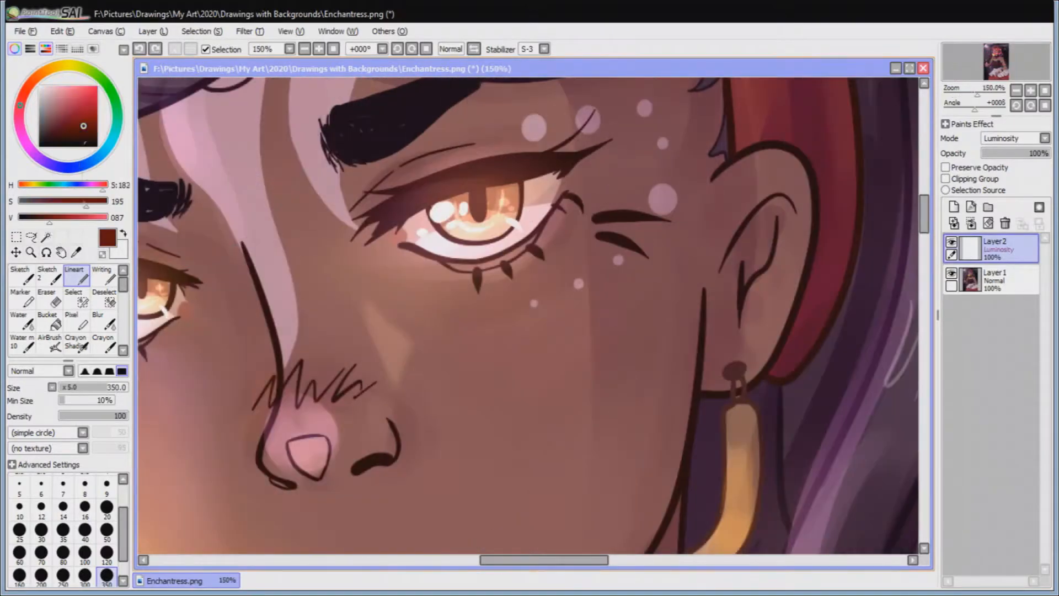
Step: Airbrush a soft pink glow over the moon and its light beam on the Luminosity layer
click(62, 96)
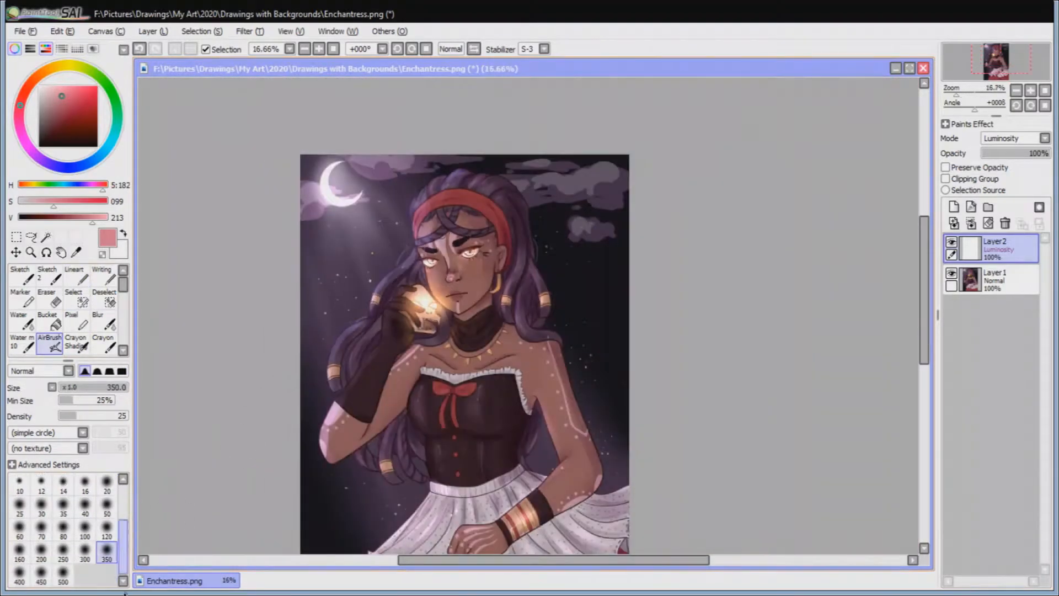
drag(331, 177, 404, 241)
scroll(408, 242, down, 1)
Step: Try a pink stroke over the shoulder and arm with the Writing brush at size 120, and undo it
click(103, 274)
click(106, 574)
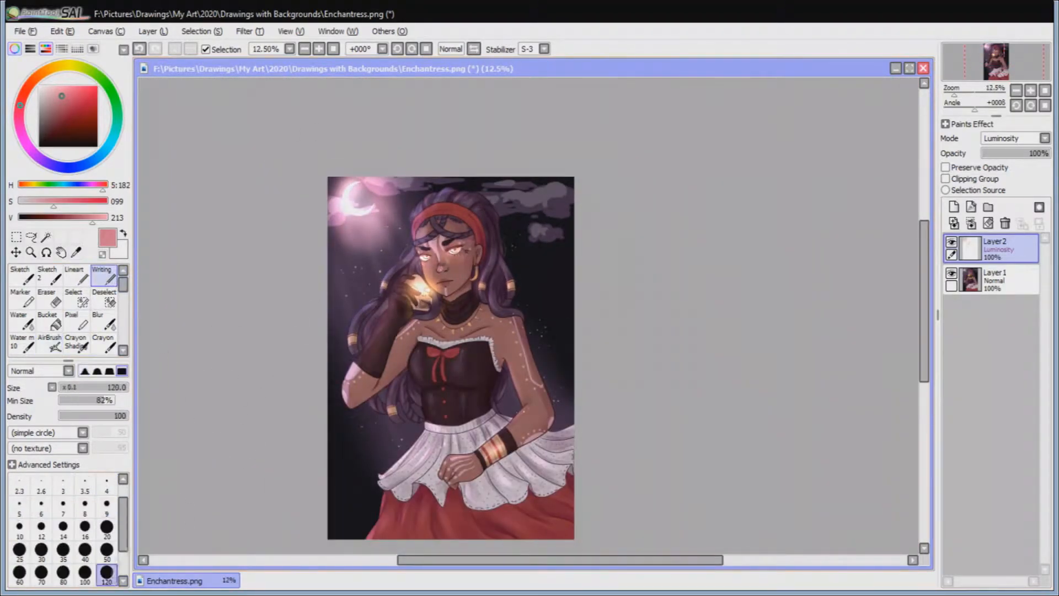
drag(513, 323, 542, 404)
key(ctrl+z)
Step: Test pink, dark blue and dark green strokes over the shoulder and arm with the Lineart brush at size 350
click(76, 275)
scroll(107, 554, down, 2)
click(106, 554)
mouse_move(542, 353)
mouse_down()
mouse_move(529, 333)
mouse_move(511, 360)
mouse_up()
click(110, 146)
click(97, 125)
drag(513, 318, 511, 316)
click(106, 83)
click(97, 116)
mouse_move(513, 278)
mouse_down()
mouse_move(518, 252)
mouse_move(530, 273)
mouse_move(489, 293)
mouse_up()
Step: Choose golden yellow and try it beside the character's shoulder, undoing that stroke and the earlier test strokes
click(60, 65)
click(89, 86)
mouse_move(1015, 153)
mouse_down()
mouse_move(985, 154)
mouse_move(1050, 153)
mouse_up()
key(ctrl+z)
key(ctrl+z)
key(ctrl+z)
key(ctrl+z)
key(ctrl+z)
drag(535, 259, 542, 303)
mouse_move(1042, 154)
mouse_down()
mouse_move(1004, 153)
mouse_move(1051, 153)
mouse_up()
key(ctrl+z)
key(ctrl+z)
Step: Airbrush golden yellow at size 500 from the moon's light beam down over the hair, arm and skirt
click(49, 343)
mouse_move(358, 232)
mouse_down()
mouse_move(365, 293)
mouse_move(417, 257)
mouse_up()
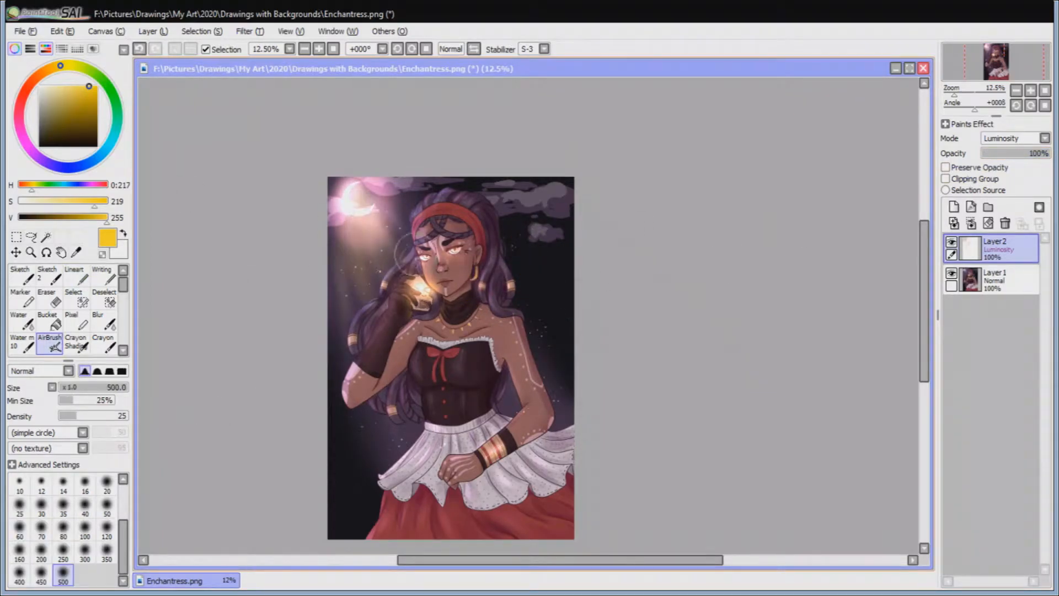
drag(414, 331, 425, 402)
drag(386, 342, 419, 507)
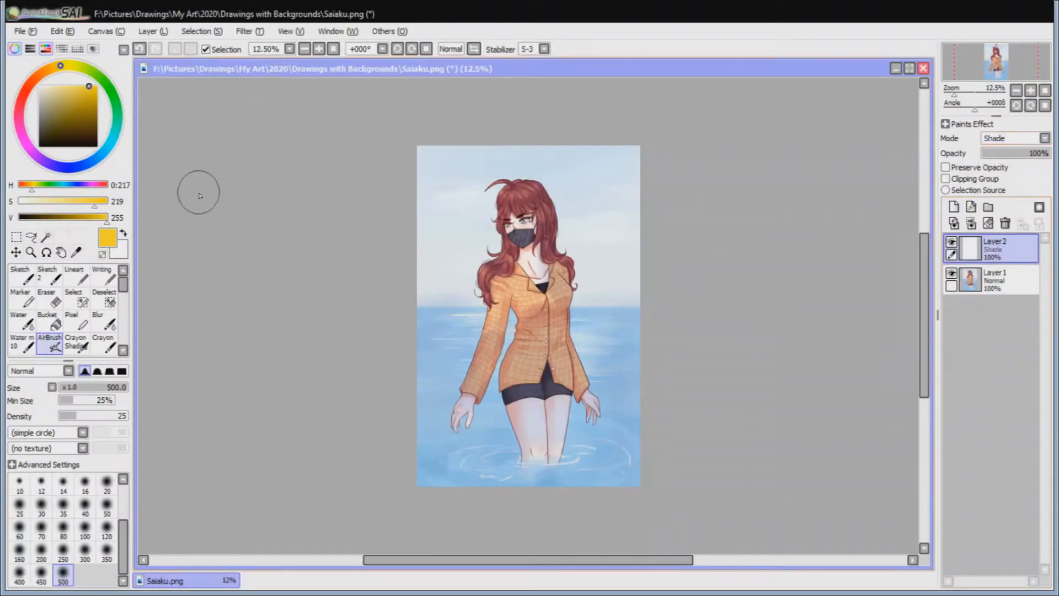
Step: Test Lineart strokes over the character's head on the Shade layer in Saiaku.png, lower the opacity to 64% and clear the layer
click(77, 272)
mouse_move(524, 214)
mouse_down()
mouse_move(510, 216)
mouse_move(567, 215)
mouse_up()
mouse_move(1041, 154)
mouse_down()
mouse_move(971, 156)
mouse_move(1051, 155)
mouse_up()
key(ctrl+z)
mouse_move(492, 210)
mouse_down()
mouse_move(525, 200)
mouse_move(509, 240)
mouse_up()
drag(1037, 154, 1025, 156)
click(988, 223)
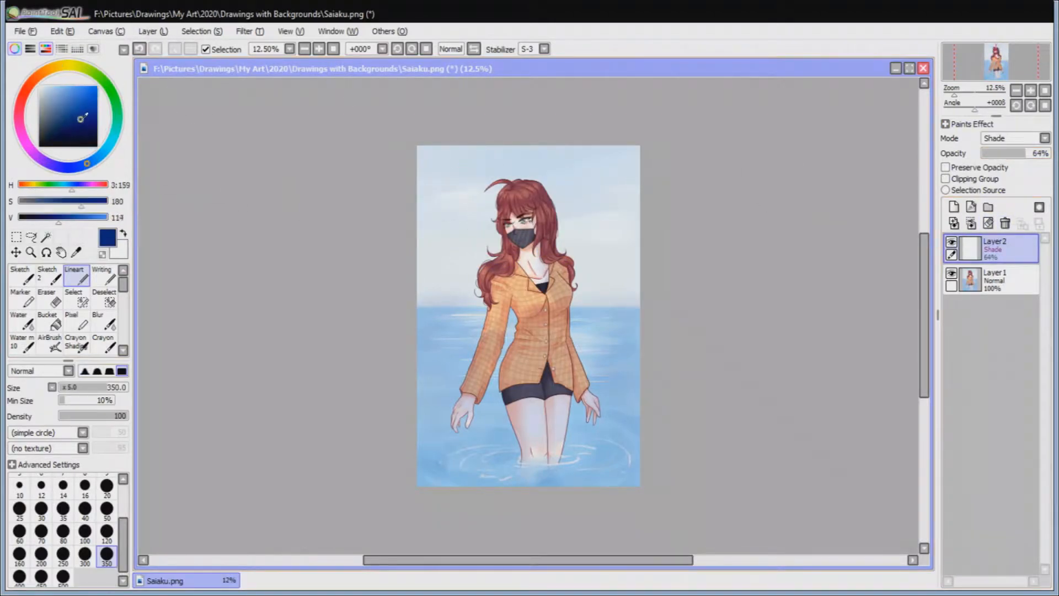
Step: Paint dark blue and purple over the water, light red over one half of the sky and light yellow over the other
mouse_move(483, 324)
mouse_down()
mouse_move(436, 372)
mouse_move(634, 396)
mouse_move(640, 433)
mouse_move(395, 483)
mouse_up()
click(39, 158)
click(72, 86)
mouse_move(441, 155)
mouse_down()
mouse_move(430, 267)
mouse_move(520, 165)
mouse_move(522, 269)
mouse_up()
click(72, 66)
mouse_move(627, 157)
mouse_down()
mouse_move(585, 178)
mouse_move(546, 275)
mouse_up()
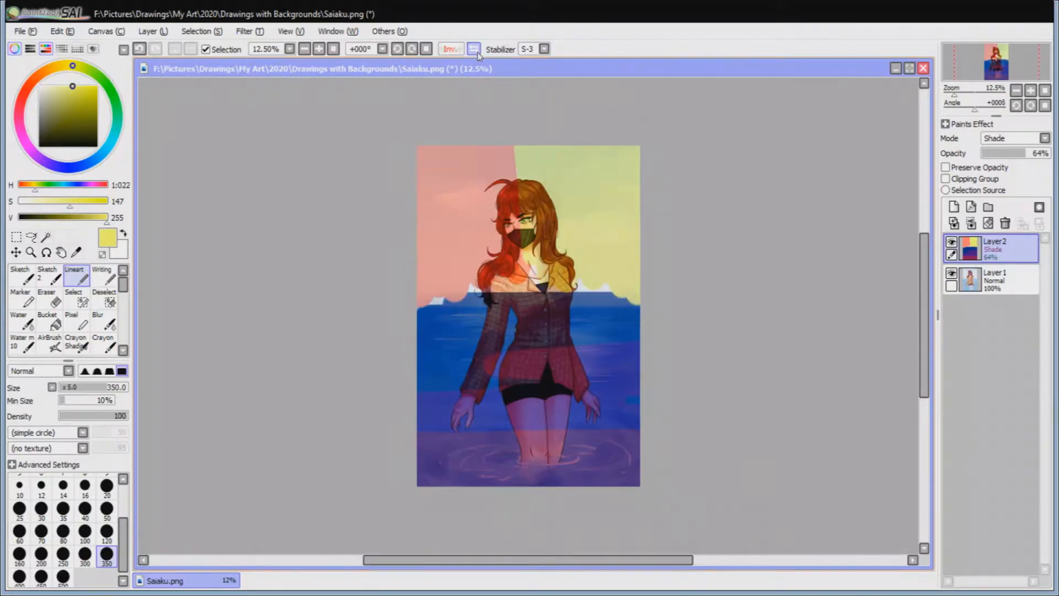
Step: Clear the Shade layer and paint saturated green over the whole drawing
click(988, 223)
key(ctrl+z)
click(98, 86)
click(101, 79)
mouse_move(519, 190)
mouse_down()
mouse_move(485, 290)
mouse_move(433, 134)
mouse_move(595, 134)
mouse_up()
mouse_move(587, 227)
mouse_down()
mouse_move(612, 276)
mouse_move(640, 274)
mouse_move(686, 299)
mouse_move(662, 326)
mouse_up()
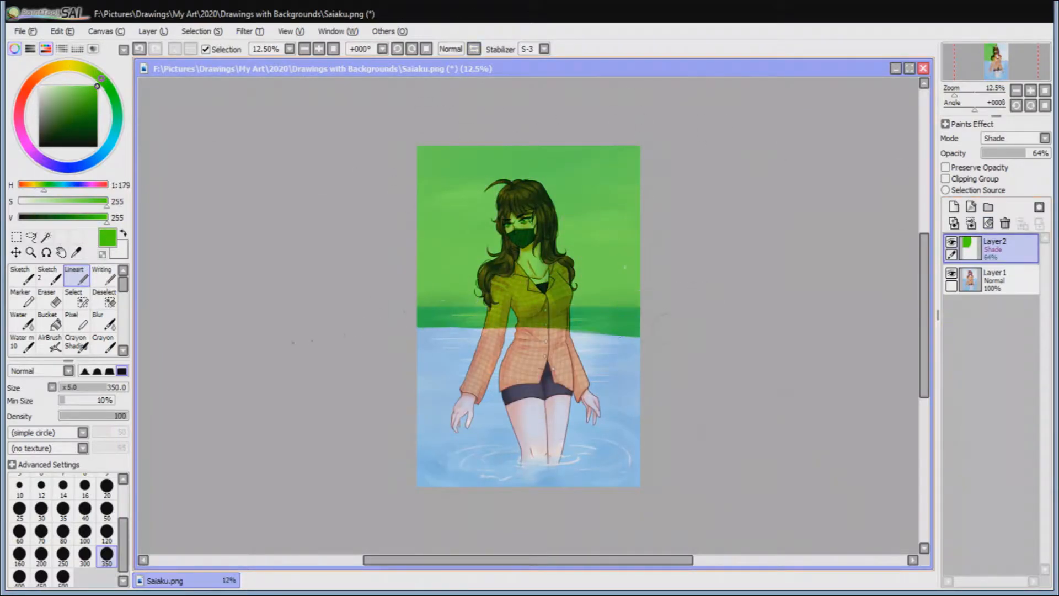
drag(373, 354, 634, 474)
Step: Raise the Shade layer's opacity to 100% and shift the green paint's hue to red
drag(1027, 153, 1054, 153)
key(ctrl+u)
mouse_move(946, 150)
mouse_down()
mouse_move(1008, 150)
mouse_move(764, 165)
mouse_move(792, 171)
mouse_up()
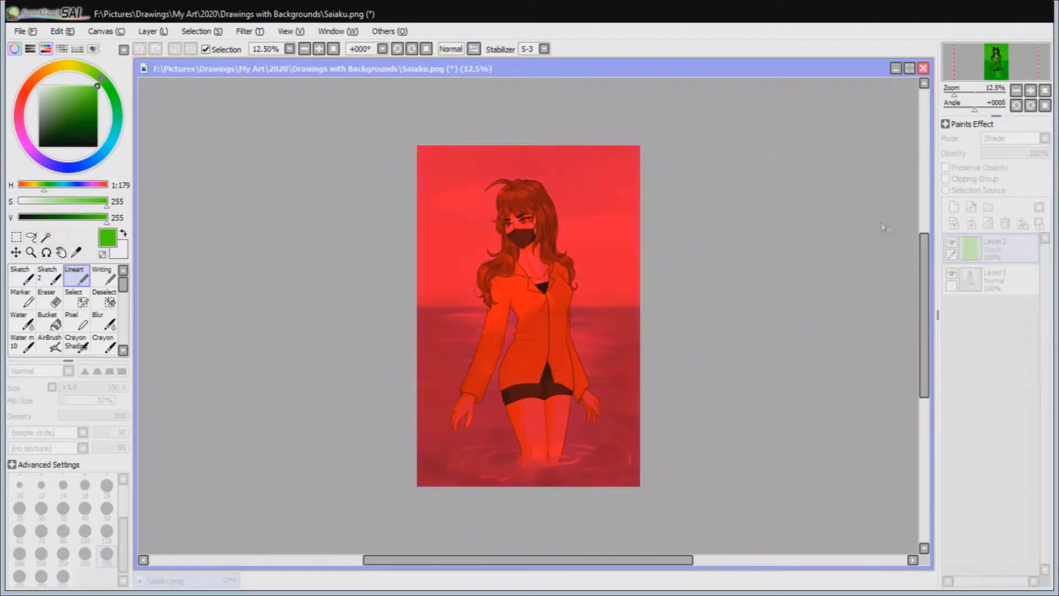
click(879, 224)
Step: Lower the Shade layer's opacity to 23% and paint bright red over the character, the sky and into the water
click(475, 49)
key(ctrl+plus)
click(475, 50)
drag(1020, 154, 998, 153)
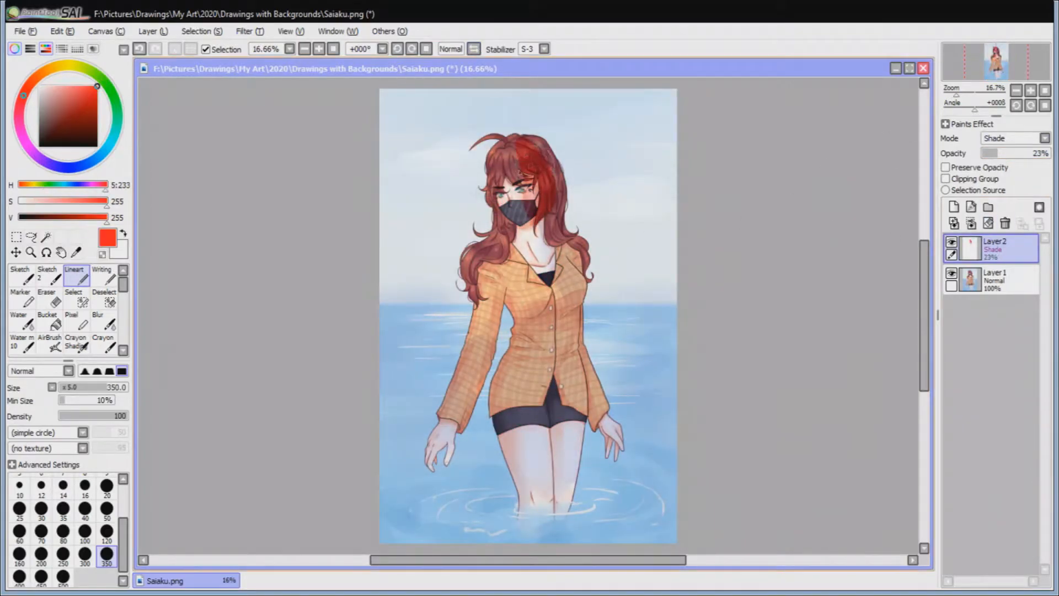
mouse_move(514, 154)
mouse_down()
mouse_move(624, 191)
mouse_move(677, 154)
mouse_move(620, 107)
mouse_move(736, 295)
mouse_up()
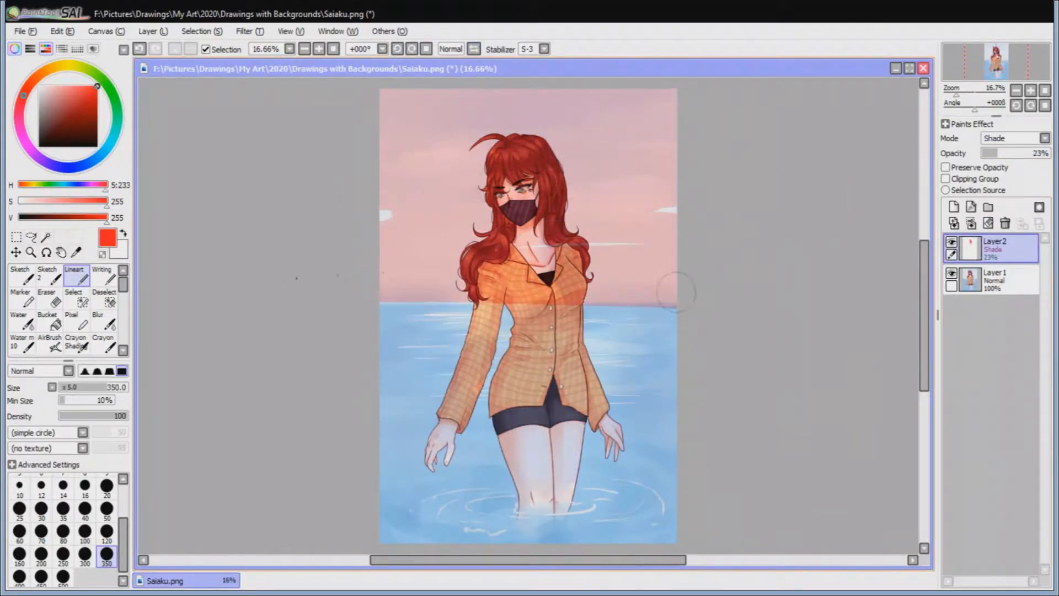
key(a)
mouse_move(669, 301)
mouse_down()
mouse_move(403, 339)
mouse_move(637, 368)
mouse_up()
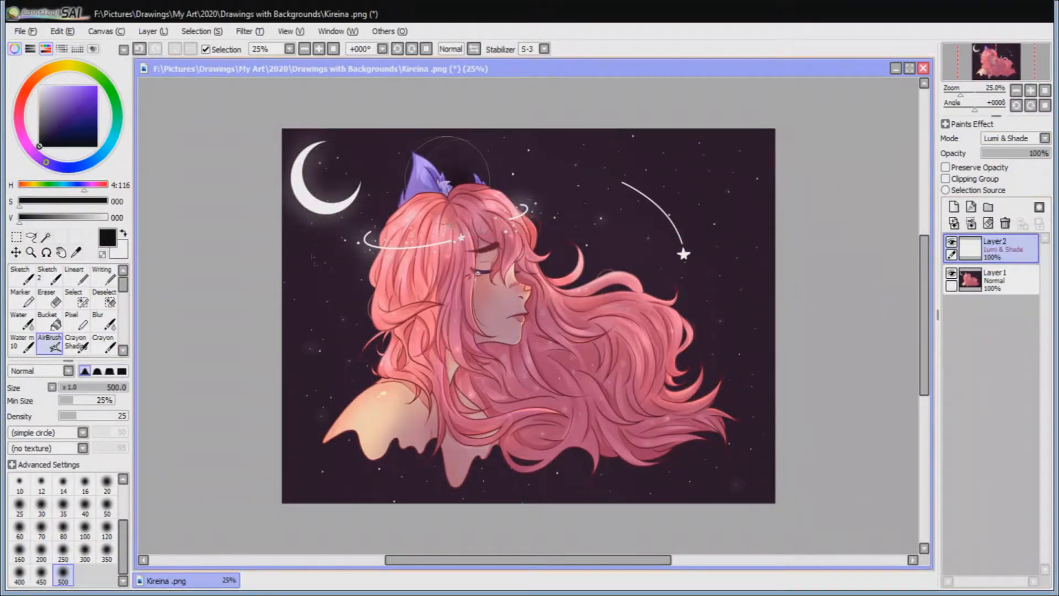
Step: On the Lumi & Shade layer in Kireina.png, undo a black AirBrush test and paint black and white Lineart strokes over the hair
drag(448, 177, 389, 309)
key(ctrl+z)
click(77, 276)
mouse_move(495, 182)
mouse_down()
mouse_move(400, 274)
mouse_move(405, 305)
mouse_up()
click(39, 86)
mouse_move(566, 298)
mouse_down()
mouse_move(611, 261)
mouse_move(662, 287)
mouse_up()
Step: Lower the Lumi & Shade layer's opacity, clear its strokes, and test black over the hair before clearing the layer again
click(1001, 154)
click(989, 223)
click(433, 254)
click(39, 146)
drag(588, 377, 634, 374)
click(988, 224)
Step: Paint saturated violet, blue and yellow-green areas across the drawing on the Lumi & Shade layer, and clear the layer
click(96, 86)
mouse_move(237, 199)
mouse_down()
mouse_move(543, 242)
mouse_move(557, 317)
mouse_up()
click(110, 143)
mouse_move(629, 322)
mouse_down()
mouse_move(579, 463)
mouse_move(507, 350)
mouse_up()
click(93, 70)
mouse_move(759, 193)
mouse_down()
mouse_move(651, 209)
mouse_move(596, 130)
mouse_move(496, 148)
mouse_up()
click(45, 162)
drag(298, 293, 513, 480)
click(988, 224)
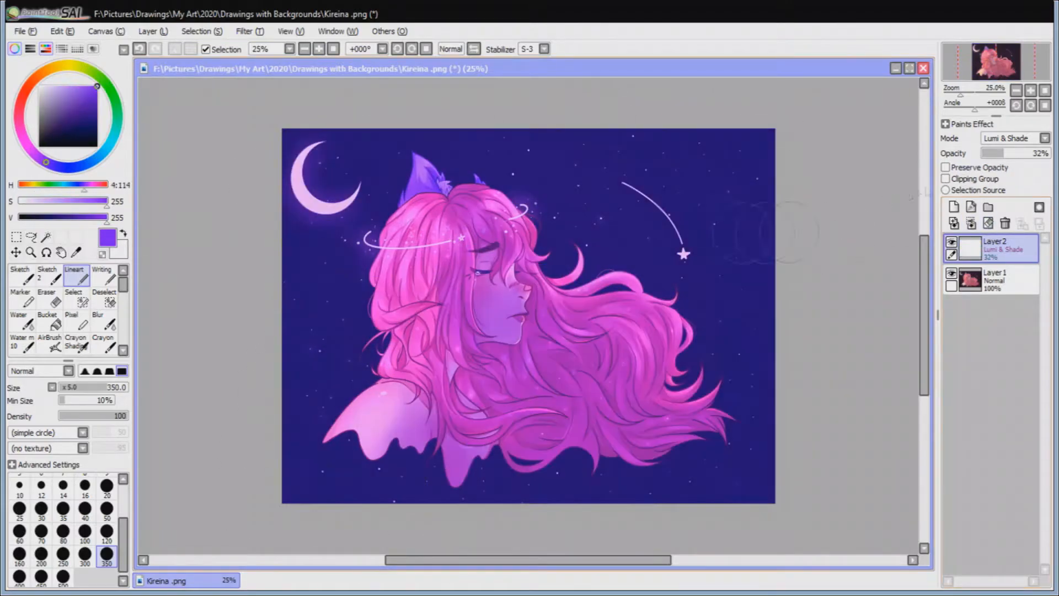
Step: Lower the Lumi & Shade layer's opacity to 30% and shift the violet paint's hue to cyan-blue
drag(1040, 158, 1003, 162)
key(ctrl+u)
drag(905, 154, 828, 178)
click(910, 219)
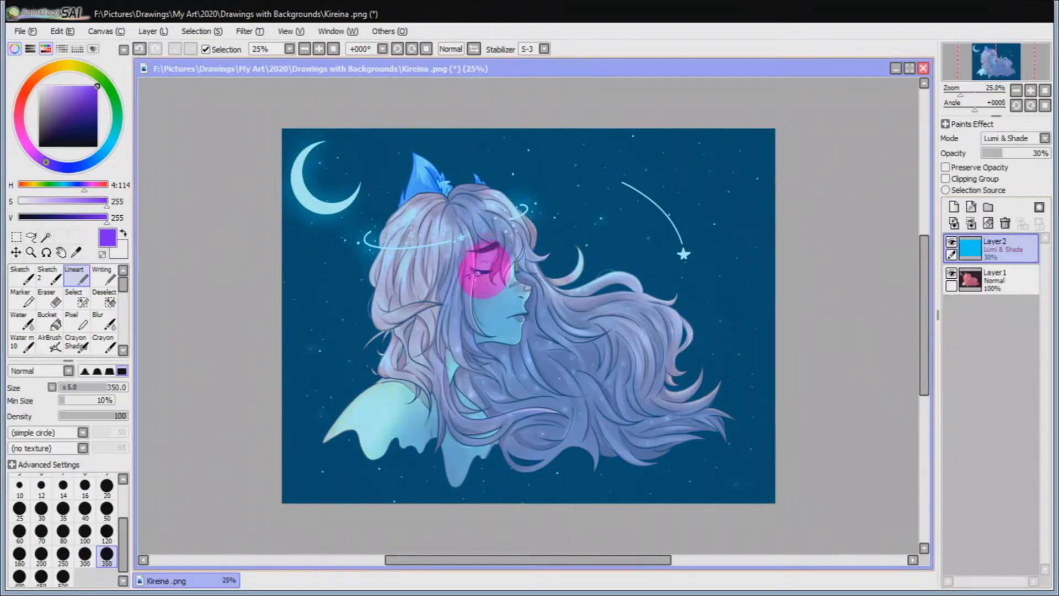
Step: Airbrush yellow over the hair and shoulder at size 500, and pinkish red over the face and flowing hair
click(49, 345)
click(70, 67)
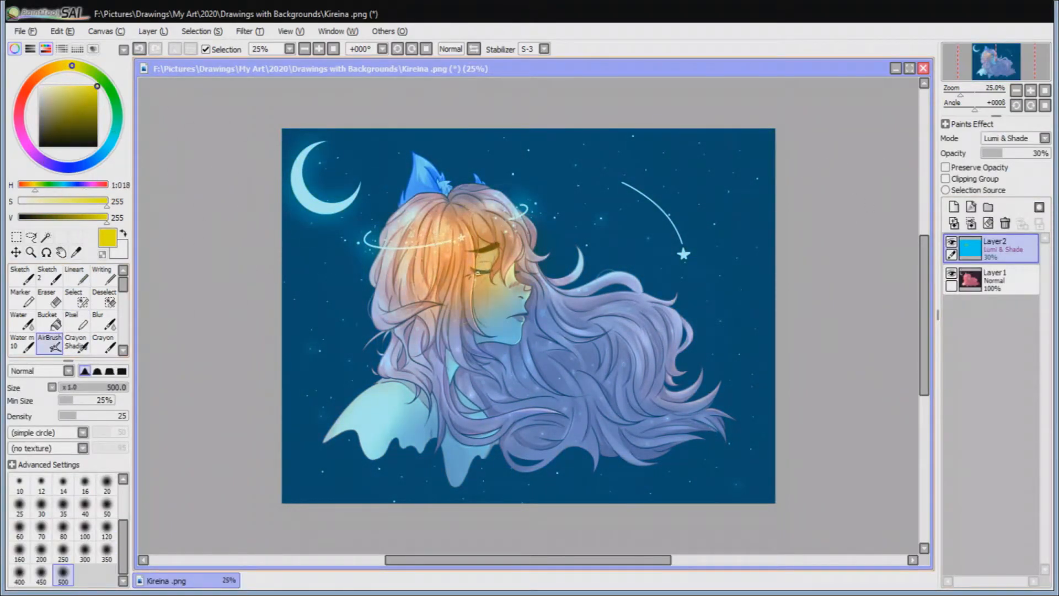
key(ctrl+z)
drag(408, 414, 474, 342)
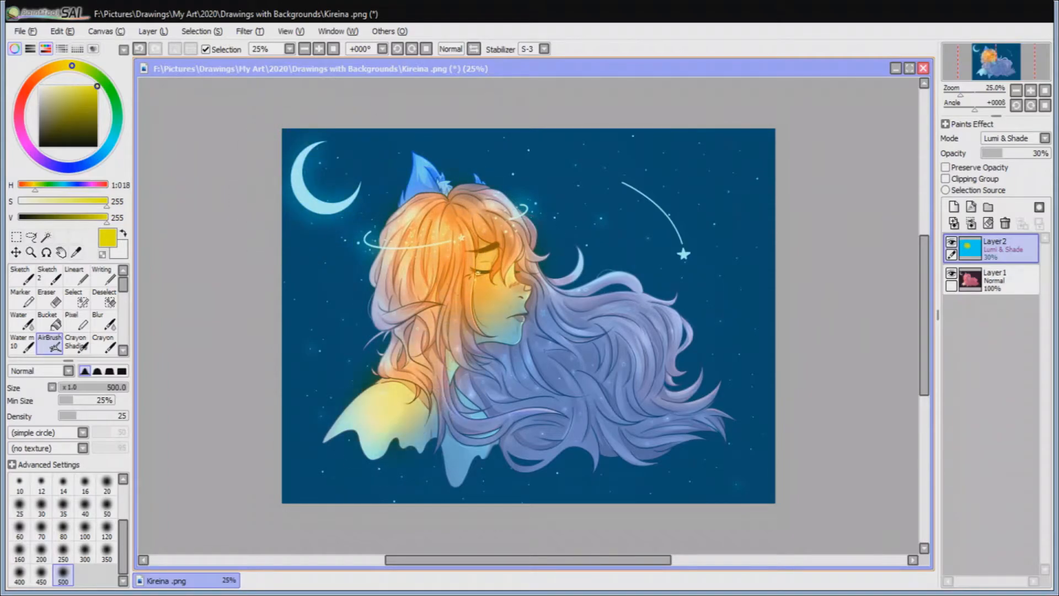
click(20, 107)
mouse_move(430, 220)
mouse_down()
mouse_move(486, 298)
mouse_move(389, 386)
mouse_up()
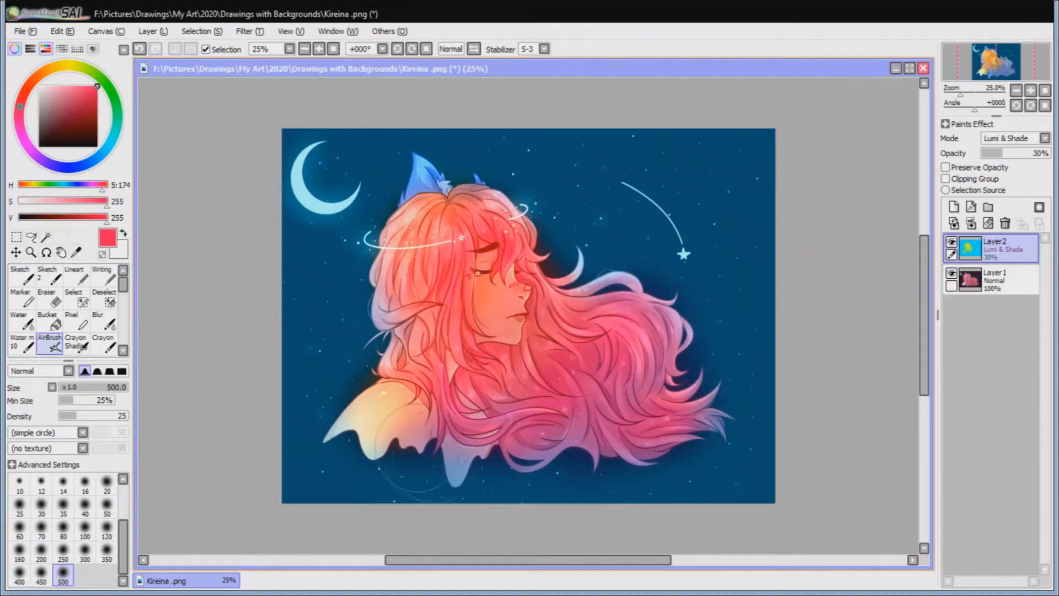
Step: Undo the airbrushed colours and the hue shift on the Lumi & Shade layer
key(ctrl+z)
key(ctrl+z)
key(ctrl+z)
key(ctrl+z)
Step: Switch the layer's blending mode to Binary Color at 100% opacity and clear its paint
click(76, 276)
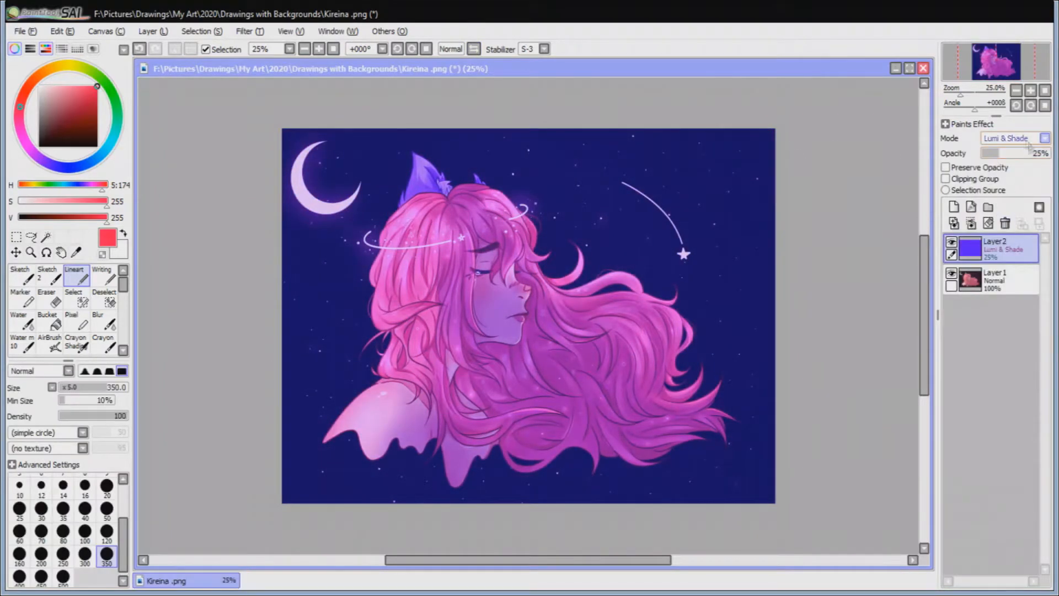
click(1028, 232)
drag(999, 154, 1054, 160)
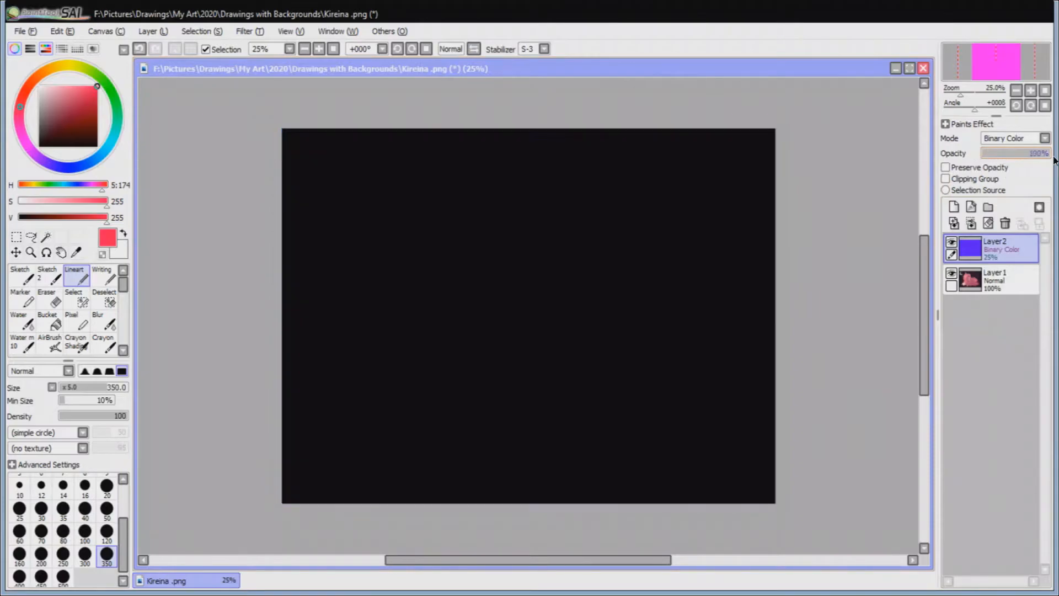
click(989, 224)
Step: Test wavy Lineart strokes down the hair at brush size 120 on the Binary Color layer, and clear the layer
drag(462, 234, 632, 356)
key(ctrl+z)
click(106, 533)
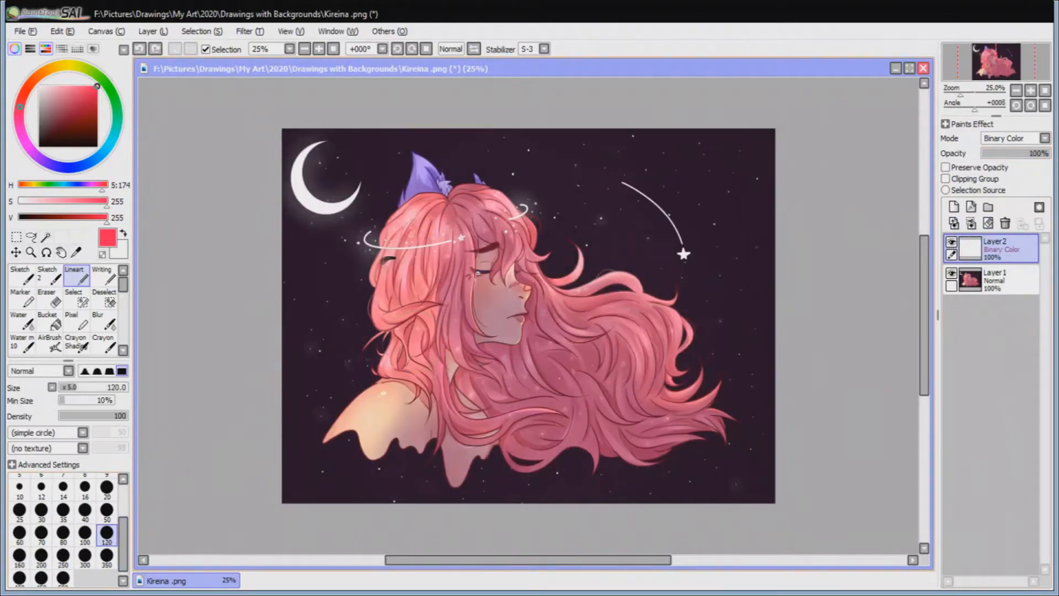
drag(392, 298, 461, 433)
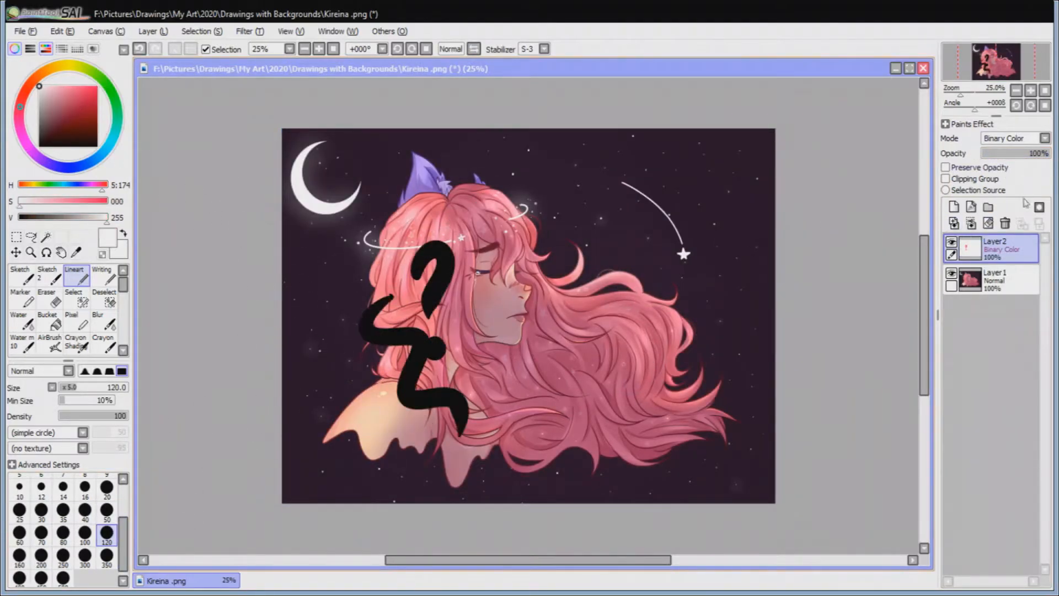
click(988, 224)
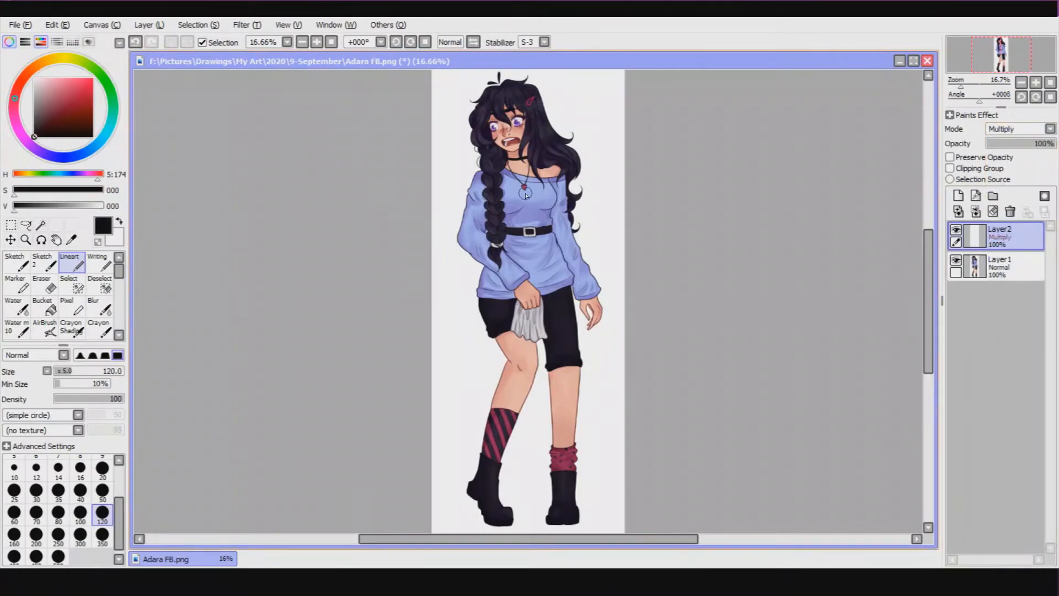
Step: On the Multiply layer in Adara FB.png, undo the hard black stroke and airbrush black shading over the head and sleeves
key(ctrl+plus)
key(ctrl+minus)
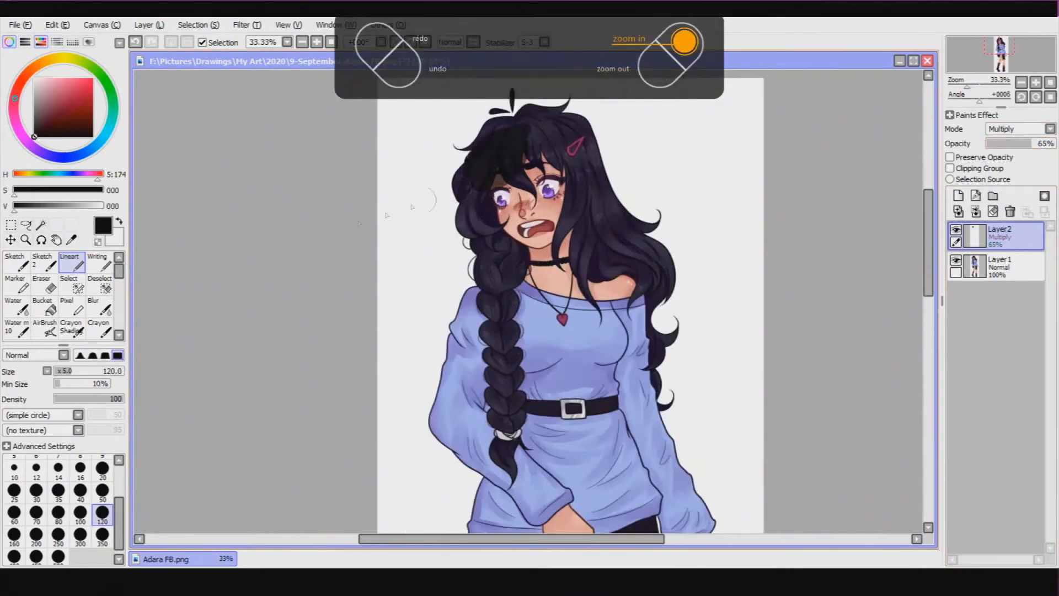
key(ctrl+z)
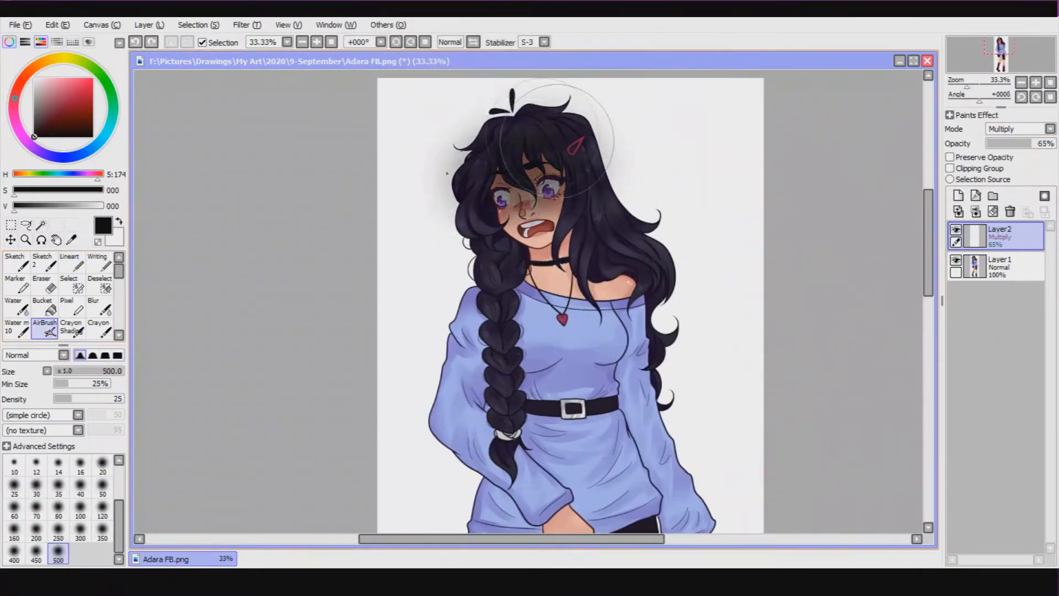
drag(458, 402, 460, 320)
mouse_move(634, 320)
mouse_down()
mouse_move(652, 358)
mouse_move(646, 331)
mouse_up()
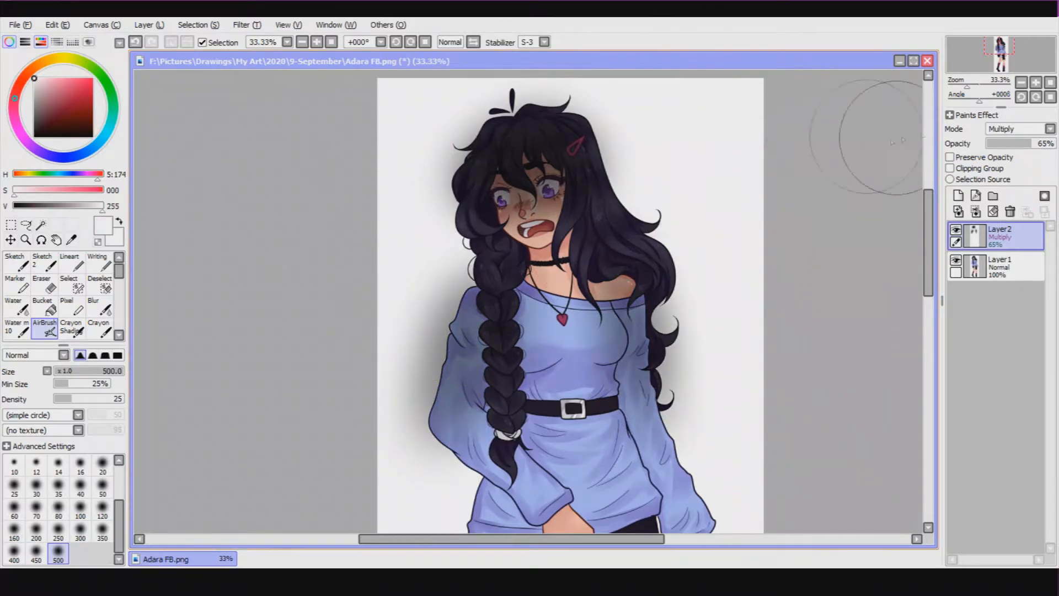
Step: Switch the layer's blending mode to Luminosity and airbrush white down the front of the sweater
click(1050, 129)
click(1009, 165)
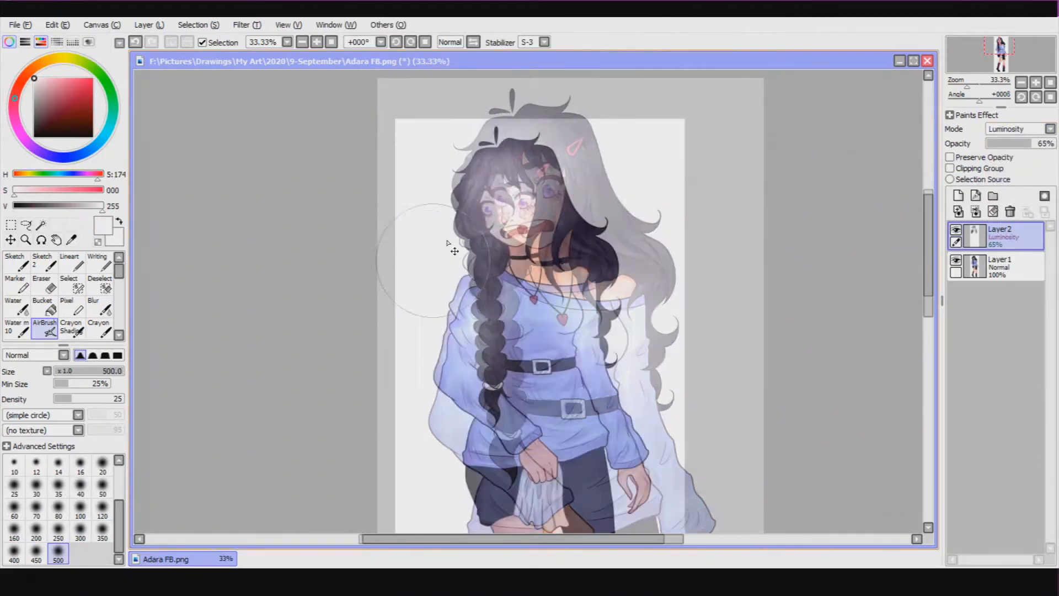
scroll(436, 276, down, 3)
scroll(436, 275, up, 2)
scroll(424, 287, down, 2)
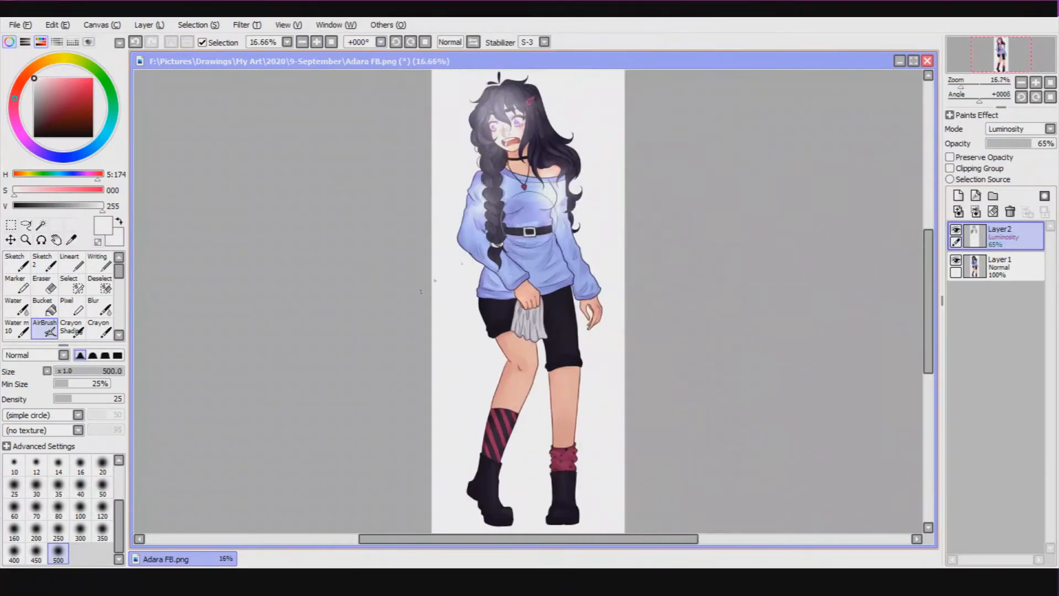
mouse_move(529, 219)
mouse_down()
mouse_move(532, 284)
mouse_move(577, 252)
mouse_move(527, 298)
mouse_up()
Step: Switch the layer's blending mode to Lumi & Shade, try black airbrush shading over the hands and shorts, and clear the layer
click(1050, 128)
click(1010, 203)
click(34, 137)
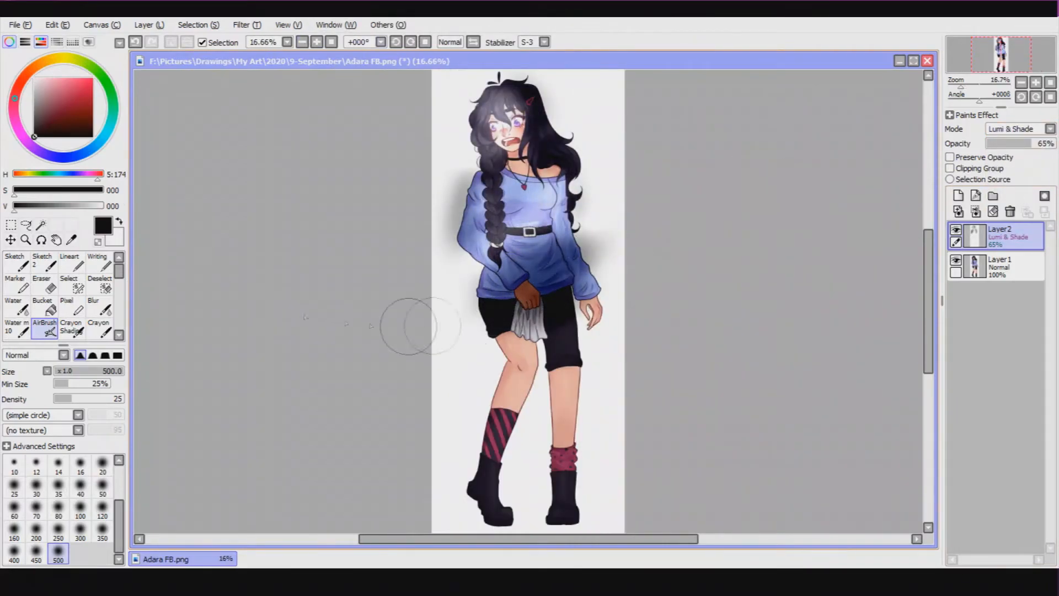
click(993, 212)
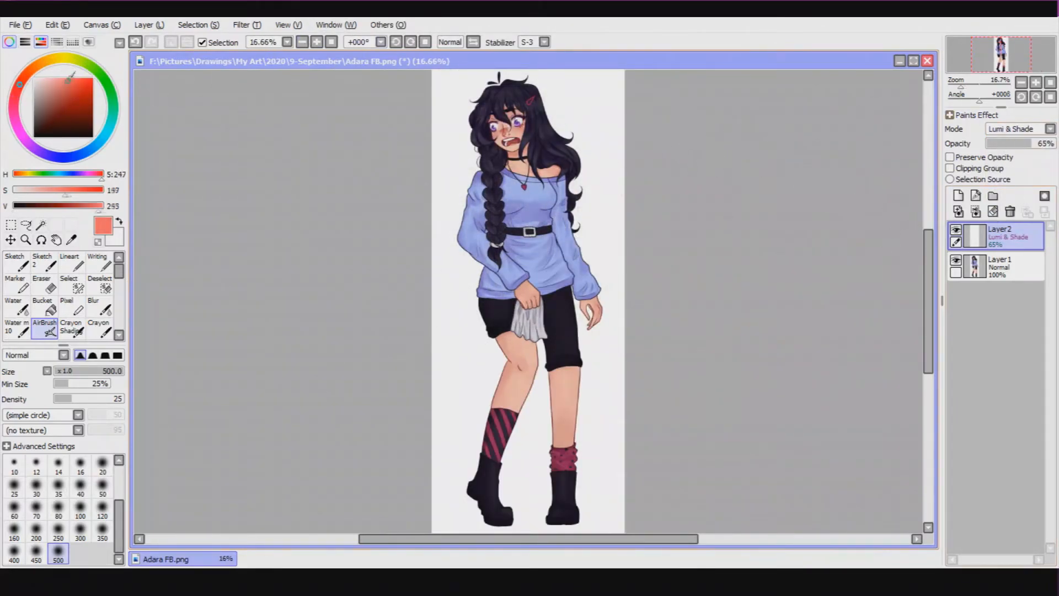
Step: Clip the Lumi & Shade layer to Layer1 and paint the whole figure light red with the Lineart brush at size 350
drag(67, 84, 74, 78)
click(72, 262)
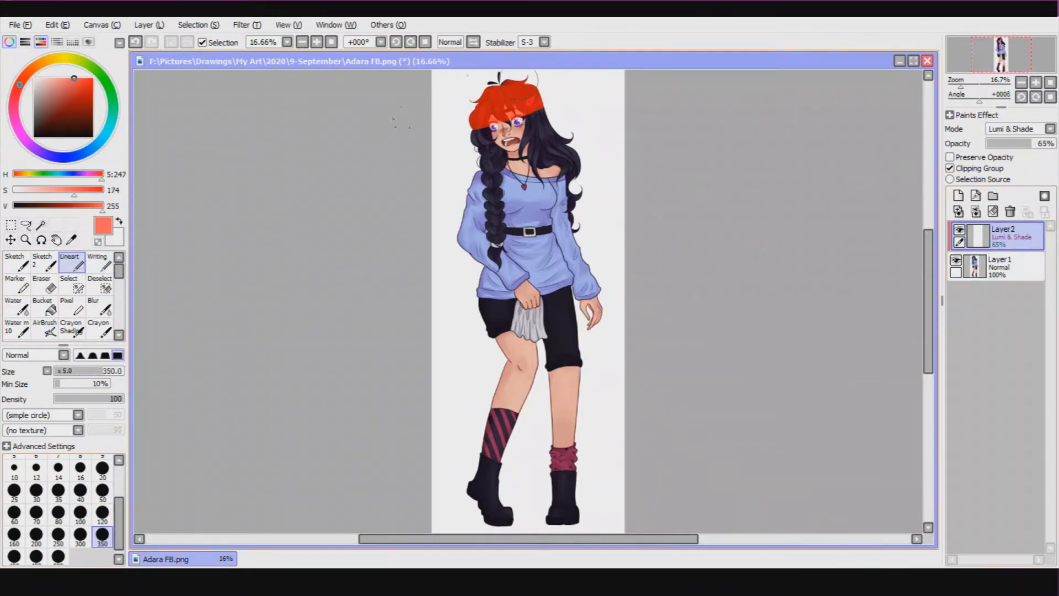
drag(538, 89, 447, 221)
drag(446, 329, 448, 494)
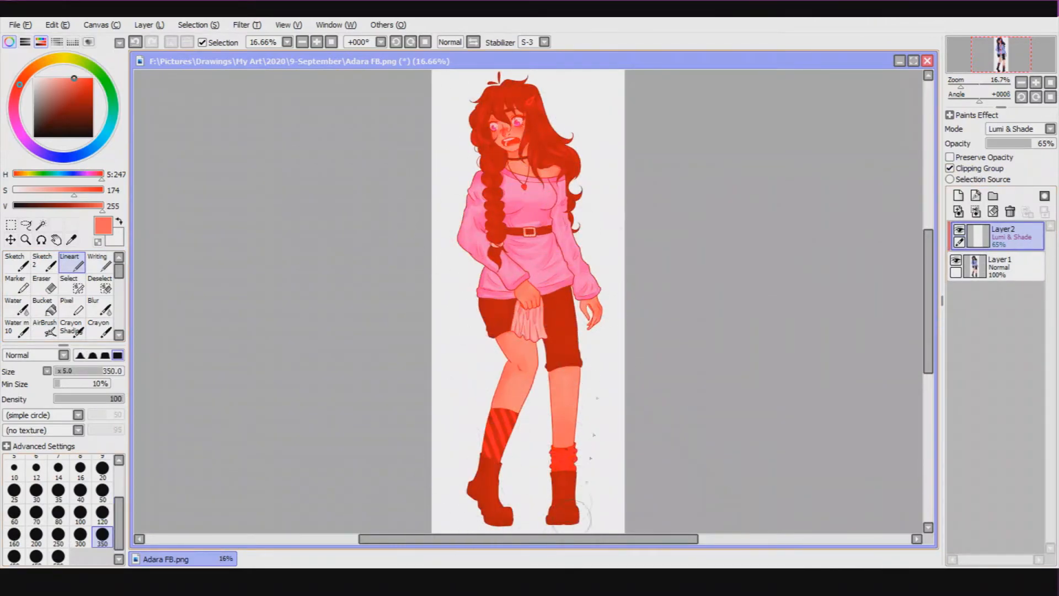
Step: Adjust the red overlay to hue -48, saturation -67 and luminescence -18, and set the layer's opacity to 52%
key(ctrl+u)
mouse_move(859, 113)
mouse_down()
mouse_move(791, 113)
mouse_move(857, 142)
mouse_move(927, 143)
mouse_move(717, 139)
mouse_move(761, 145)
mouse_up()
drag(924, 161, 923, 166)
drag(805, 161, 820, 167)
drag(816, 181, 740, 162)
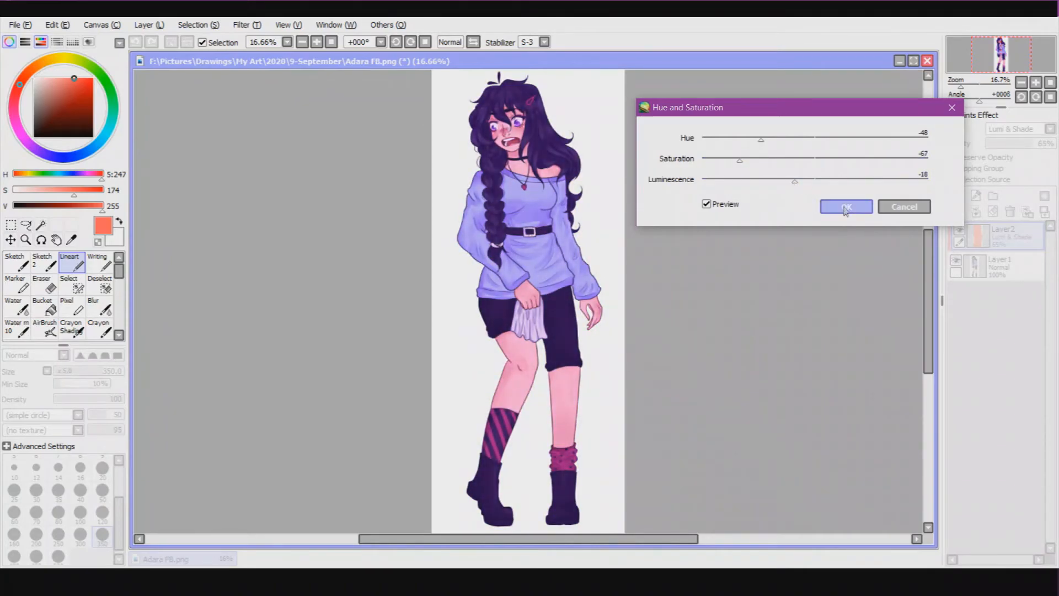
click(846, 207)
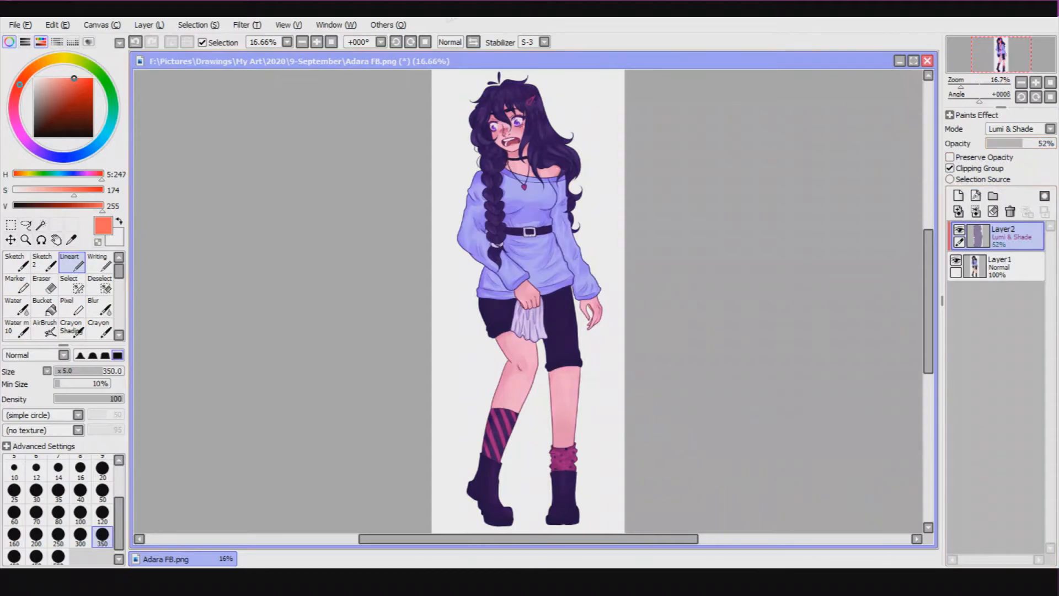
Step: Airbrush light red over the face and the bare shoulder at brush size 350
mouse_move(64, 345)
mouse_down()
mouse_move(63, 331)
mouse_move(63, 343)
mouse_up()
click(47, 329)
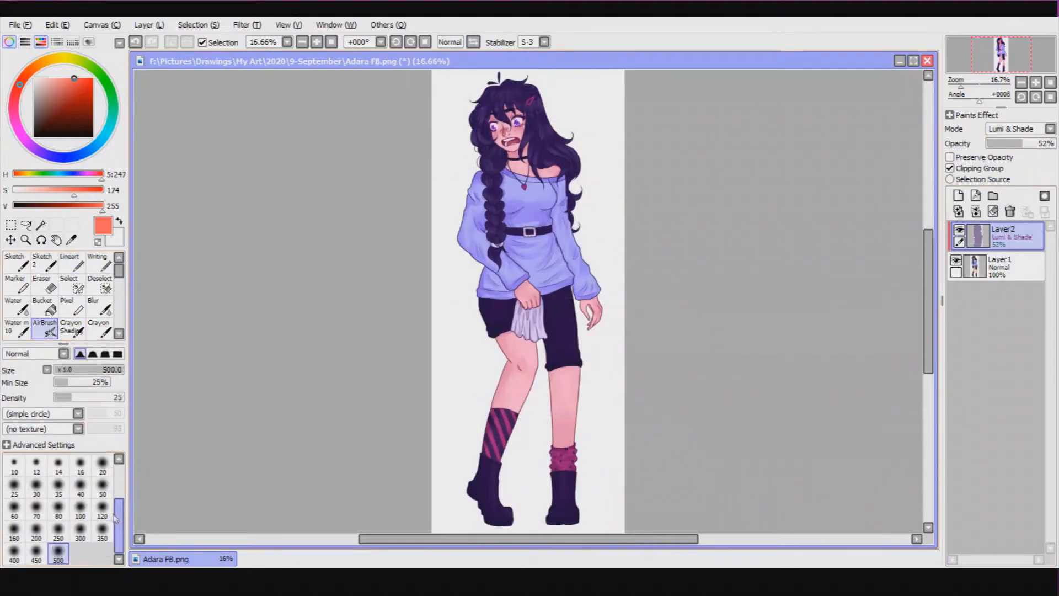
scroll(481, 301, up, 2)
scroll(481, 301, down, 1)
scroll(481, 301, up, 2)
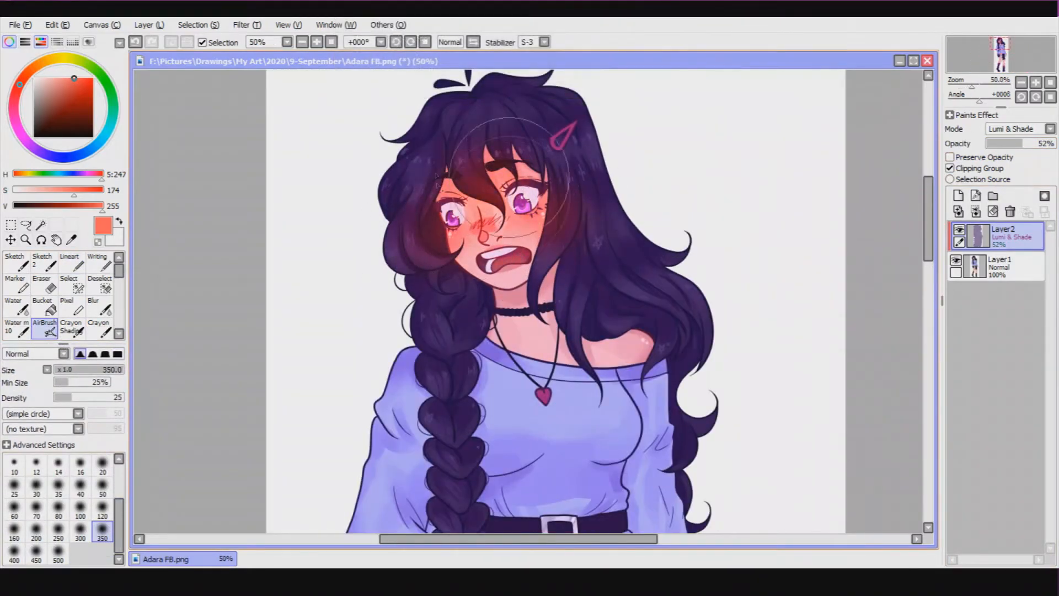
scroll(589, 320, down, 1)
drag(598, 337, 620, 327)
scroll(615, 353, down, 1)
Step: Try light blue Lineart strokes over the hair and the chest of the sweater, and undo them
drag(47, 79, 53, 78)
click(64, 157)
click(80, 266)
mouse_move(455, 132)
mouse_down()
mouse_move(499, 126)
mouse_move(485, 113)
mouse_up()
key(ctrl+z)
key(ctrl+z)
mouse_move(510, 282)
mouse_down()
mouse_move(538, 264)
mouse_move(543, 316)
mouse_up()
key(ctrl+z)
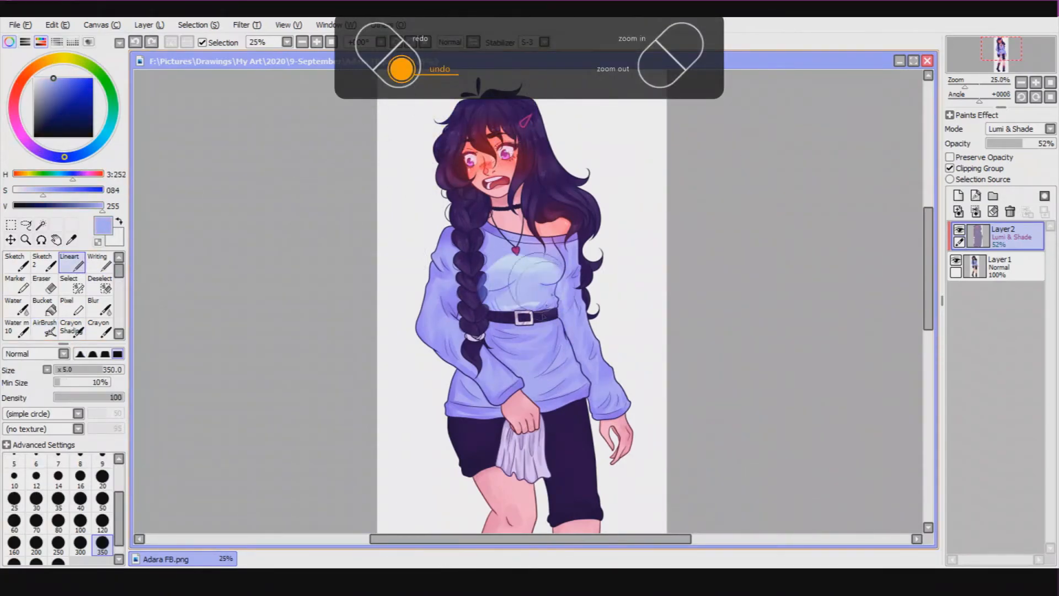
key(ctrl+z)
Step: Airbrush light and dark blue over the hair and shorts at brush size 350, and clear the layer
click(45, 328)
mouse_move(469, 130)
mouse_down()
mouse_move(540, 148)
mouse_move(523, 135)
mouse_up()
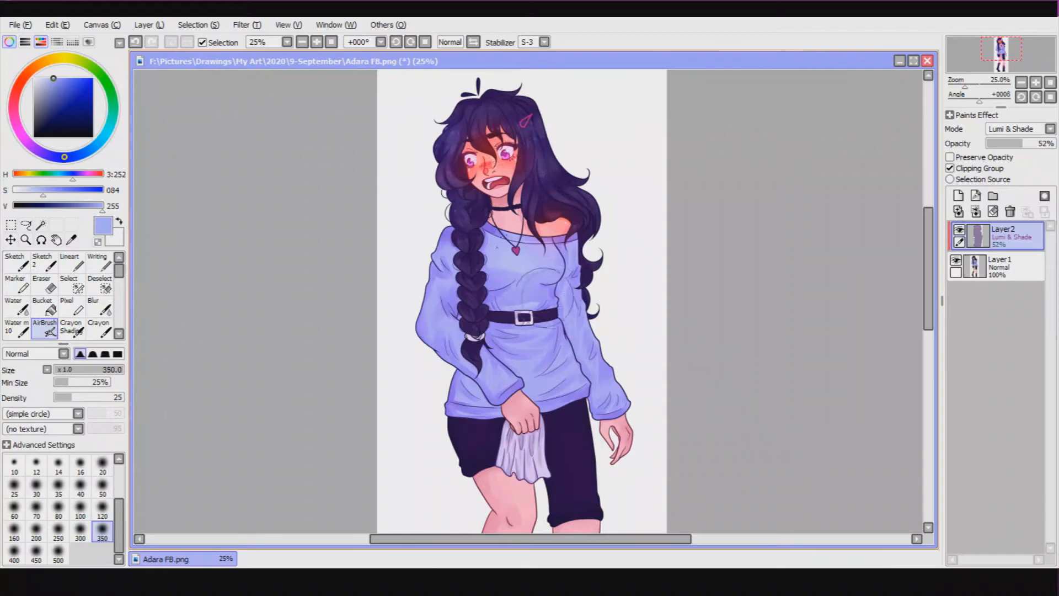
scroll(563, 326, down, 1)
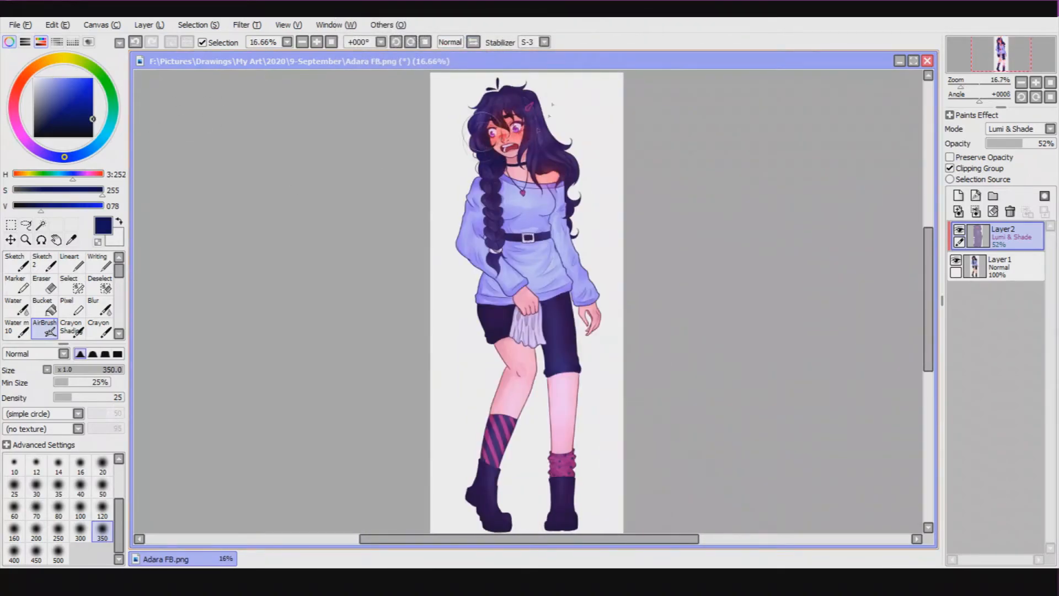
key(h)
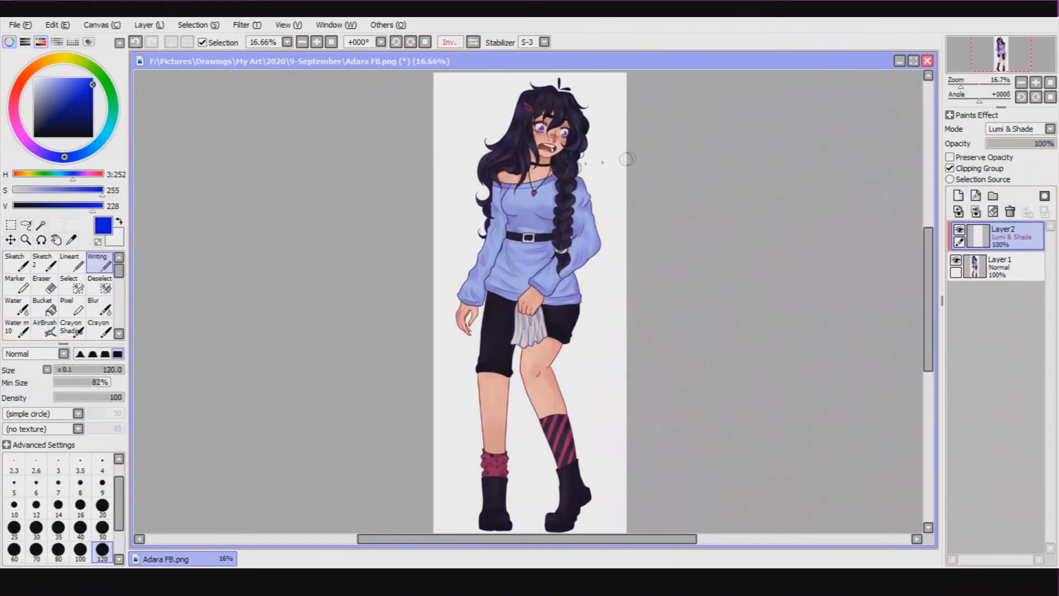
Step: Paint the whole figure blue with the Writing brush, set the layer's opacity to 7%, and repaint the figure golden yellow
drag(547, 134, 582, 122)
click(119, 559)
mouse_move(461, 196)
mouse_down()
mouse_move(586, 296)
mouse_move(568, 496)
mouse_up()
drag(1045, 143, 999, 141)
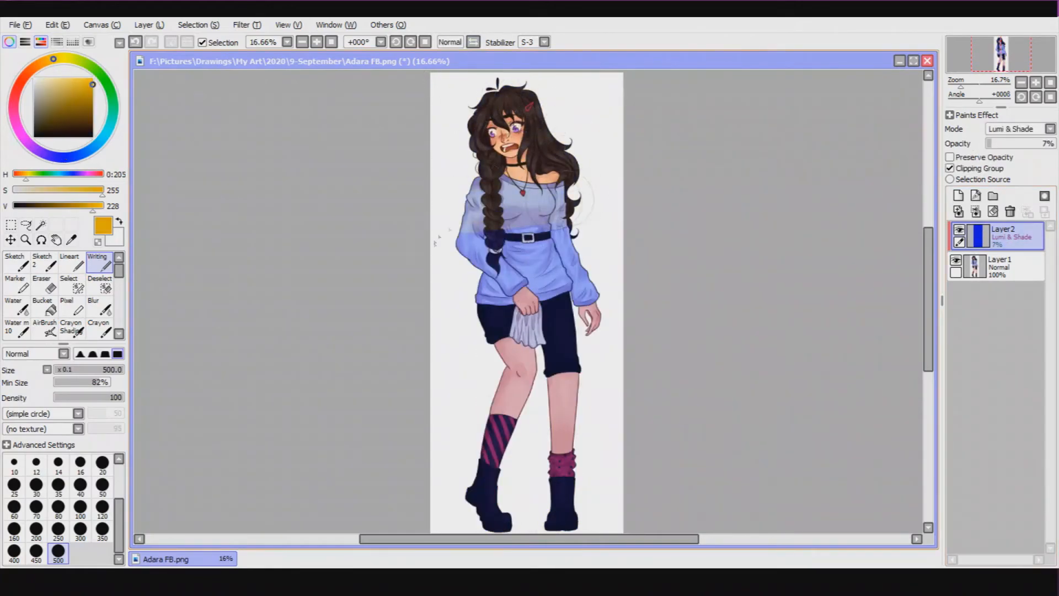
mouse_move(436, 243)
mouse_down()
mouse_move(574, 298)
mouse_move(569, 503)
mouse_up()
Step: Switch the layer's blending mode to Multiply, airbrush red over the face at size 350, and raise the opacity to 100%
click(1018, 129)
click(976, 144)
click(15, 97)
click(44, 328)
key(ctrl+plus)
key(ctrl+plus)
key(ctrl+plus)
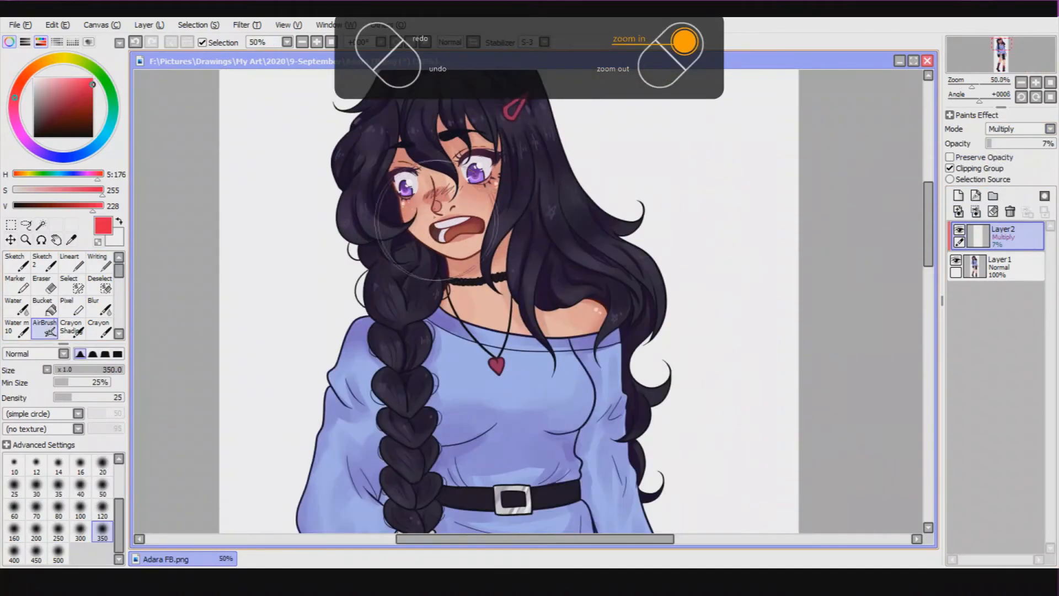
drag(408, 210, 486, 190)
drag(991, 143, 1055, 143)
Step: Airbrush red blush onto both knees on the Multiply layer
key(ctrl+minus)
key(ctrl+minus)
key(ctrl+minus)
key(ctrl+minus)
drag(533, 345, 534, 356)
drag(565, 369, 564, 384)
key(ctrl+plus)
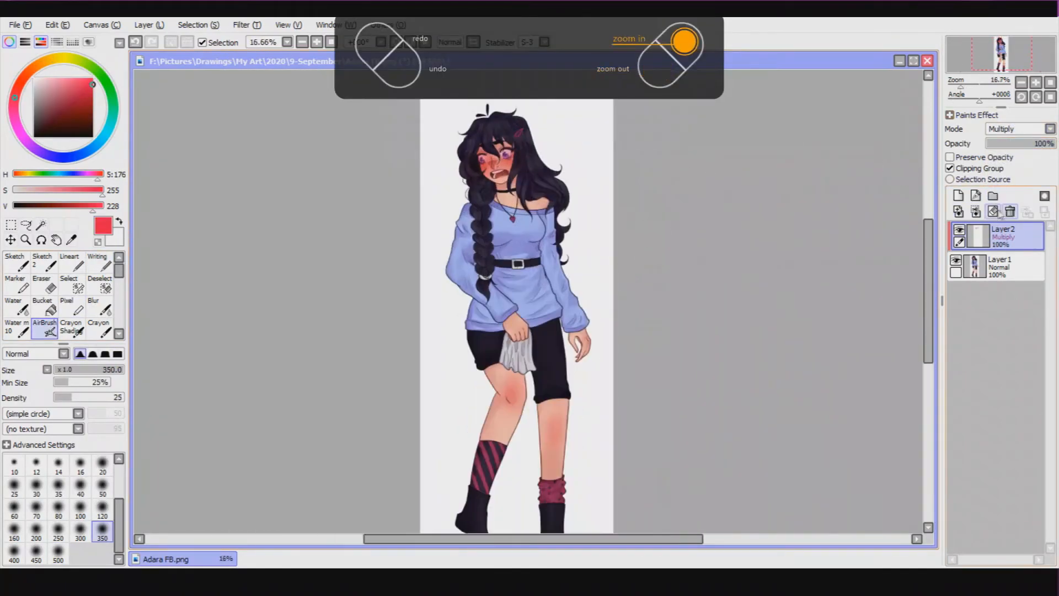
Step: Clear the layer, turn off its clipping, try a red Lineart stroke at size 350 beside the shorts, and undo it
click(993, 212)
click(99, 262)
click(977, 157)
click(69, 262)
drag(458, 386, 436, 317)
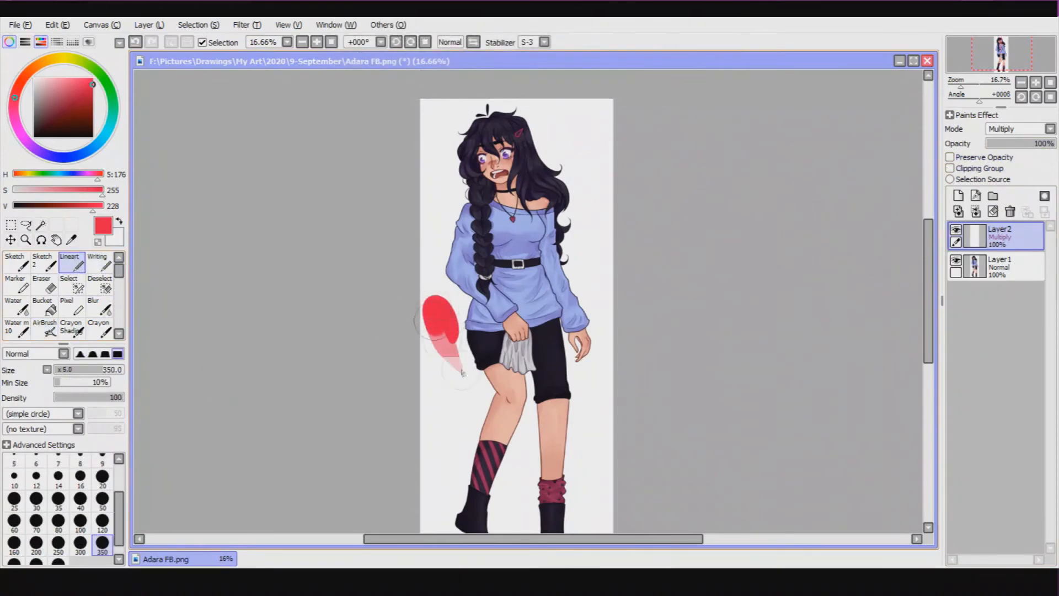
key(ctrl+z)
Step: Try red Lineart strokes around the figure and, at size 80, over the eyes, and remove them
drag(572, 138, 575, 163)
drag(588, 243, 588, 272)
drag(589, 243, 590, 272)
drag(448, 165, 456, 192)
mouse_move(448, 165)
mouse_down()
mouse_move(519, 446)
mouse_move(513, 475)
mouse_up()
click(993, 212)
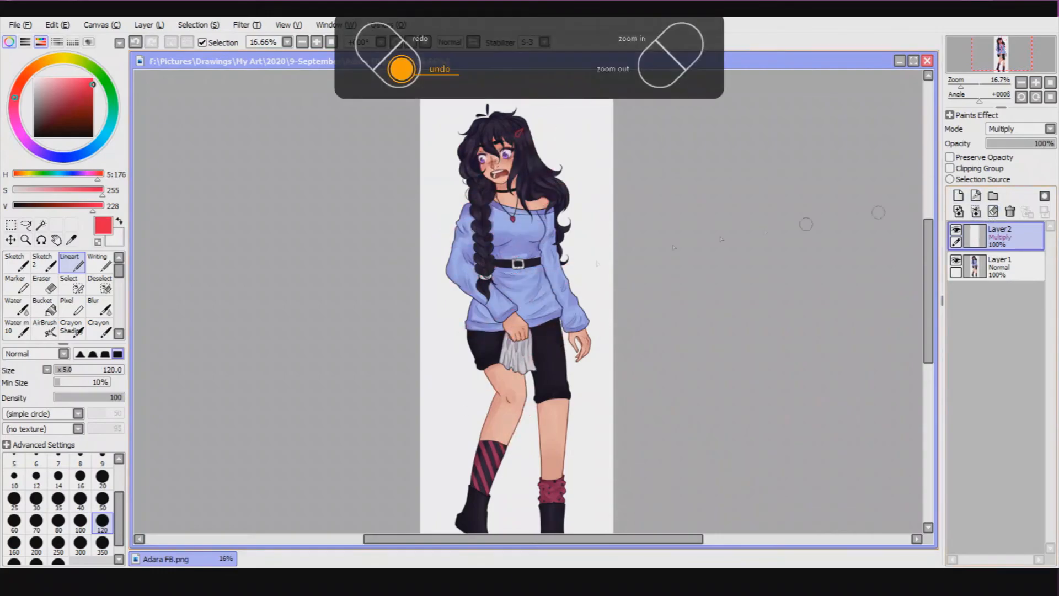
click(58, 521)
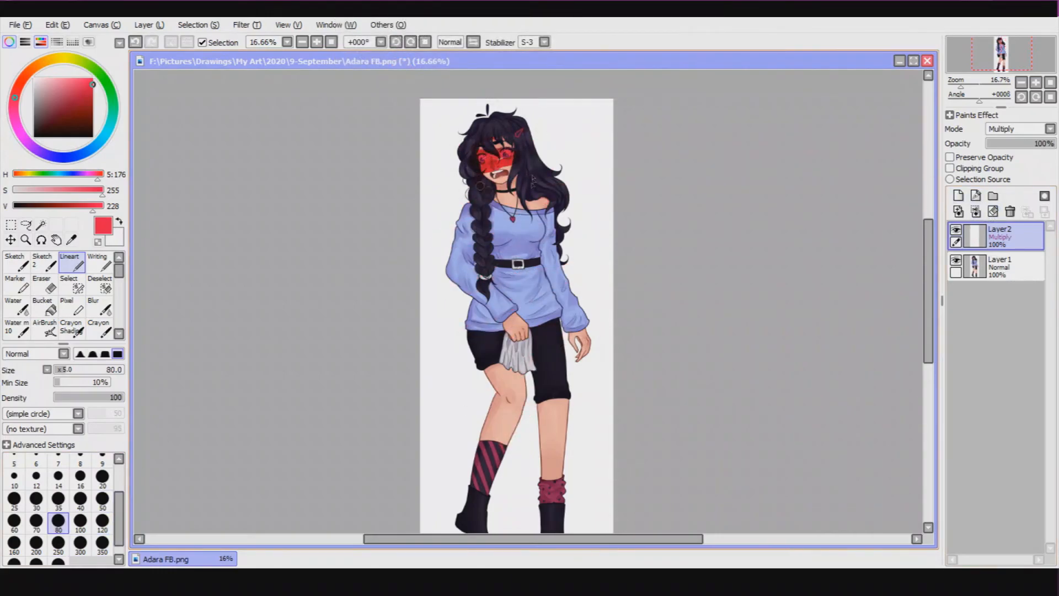
key(ctrl+z)
Step: Paint the whole figure purple with Lineart at size 350, set the layer's opacity to 38%, and clip it to Layer1
click(36, 149)
click(102, 543)
drag(477, 132, 481, 281)
mouse_move(488, 317)
mouse_down()
mouse_move(485, 485)
mouse_move(568, 519)
mouse_up()
mouse_move(1051, 144)
mouse_down()
mouse_move(1030, 145)
mouse_move(1037, 158)
mouse_move(1026, 156)
mouse_move(1036, 150)
mouse_move(1005, 154)
mouse_move(1045, 176)
mouse_move(1028, 163)
mouse_move(1003, 214)
mouse_up()
click(950, 169)
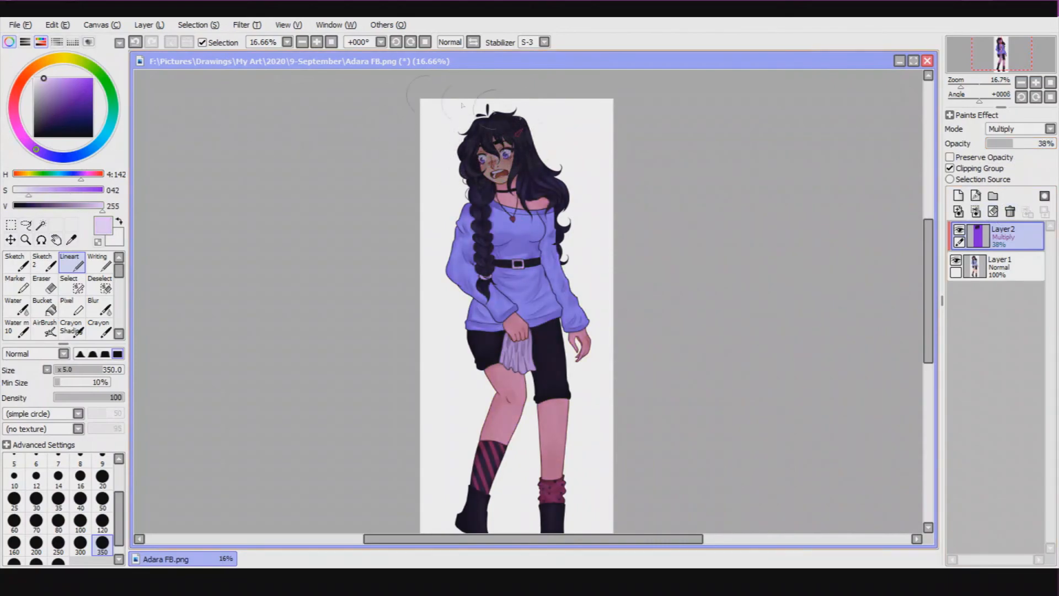
Step: Clear the layer, switch its blending mode to Screen, and paint pale lavender over the figure
click(993, 211)
click(1019, 129)
click(1009, 160)
mouse_move(479, 171)
mouse_down()
mouse_move(508, 144)
mouse_move(531, 141)
mouse_up()
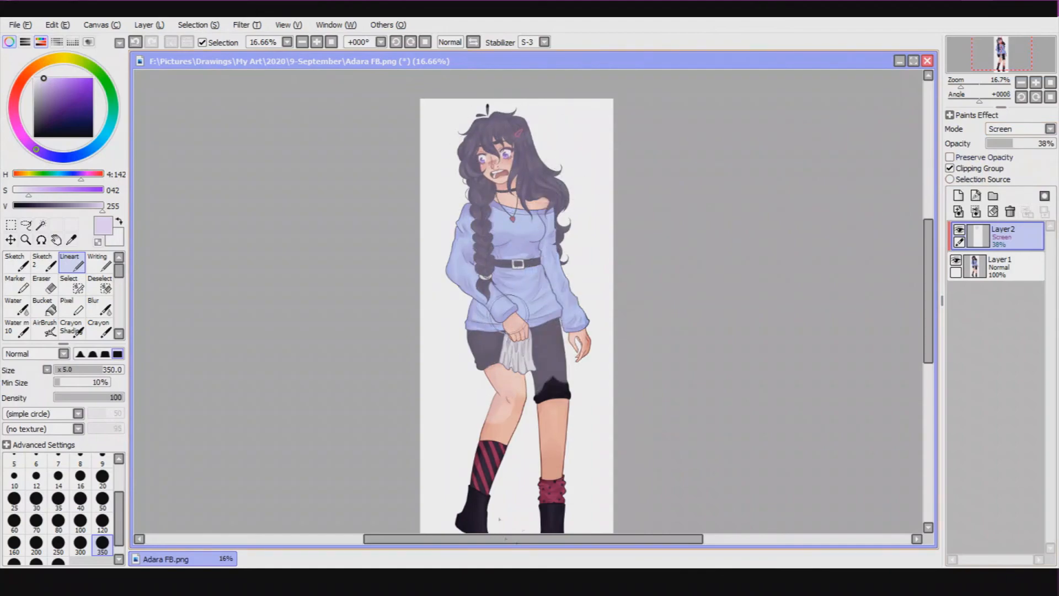
Step: Shift the Screen layer's hue to +25 and saturation to +100, lower its luminescence, and set the layer's opacity to 56%
key(ctrl+u)
drag(850, 159, 930, 160)
drag(824, 183, 771, 184)
drag(792, 140, 837, 142)
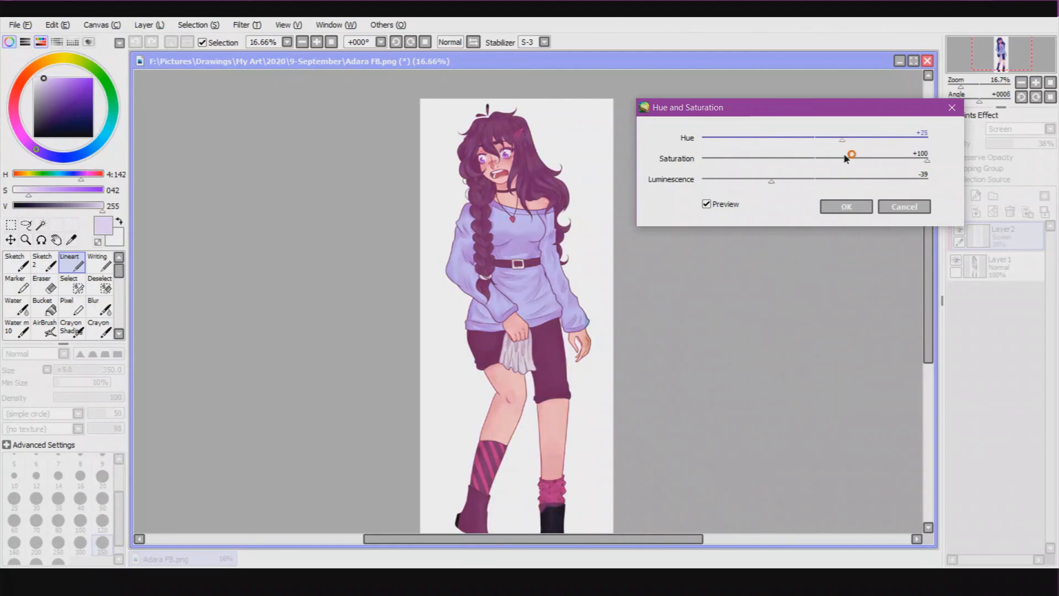
drag(771, 180, 743, 180)
click(846, 206)
drag(987, 142, 1027, 159)
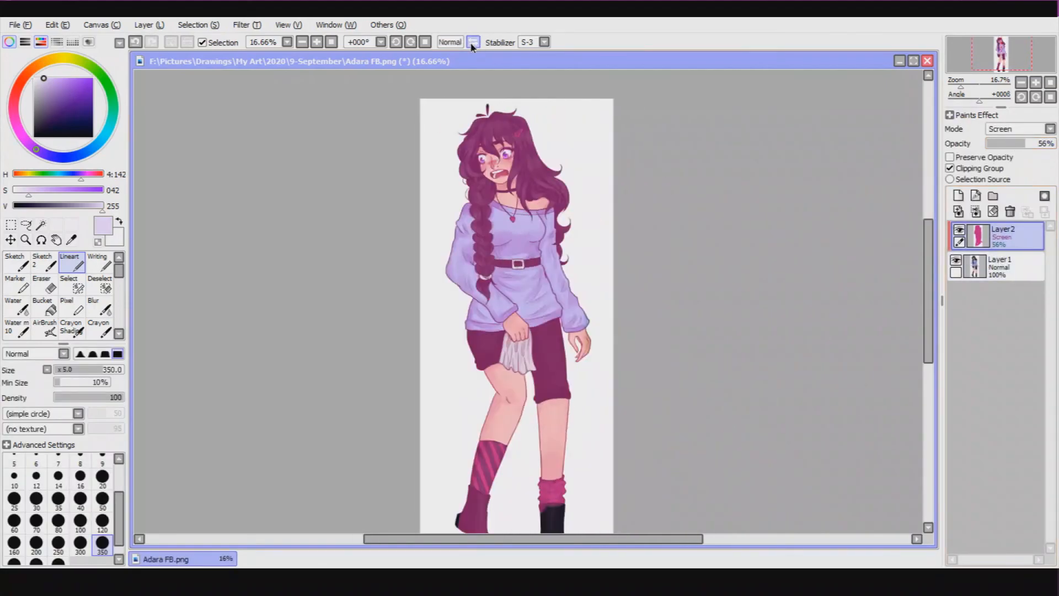
Step: Draw dark purple hearts beside the figure with an unclipped size 50 Lineart brush, and switch the layer's blending mode to Shade
drag(85, 101, 77, 110)
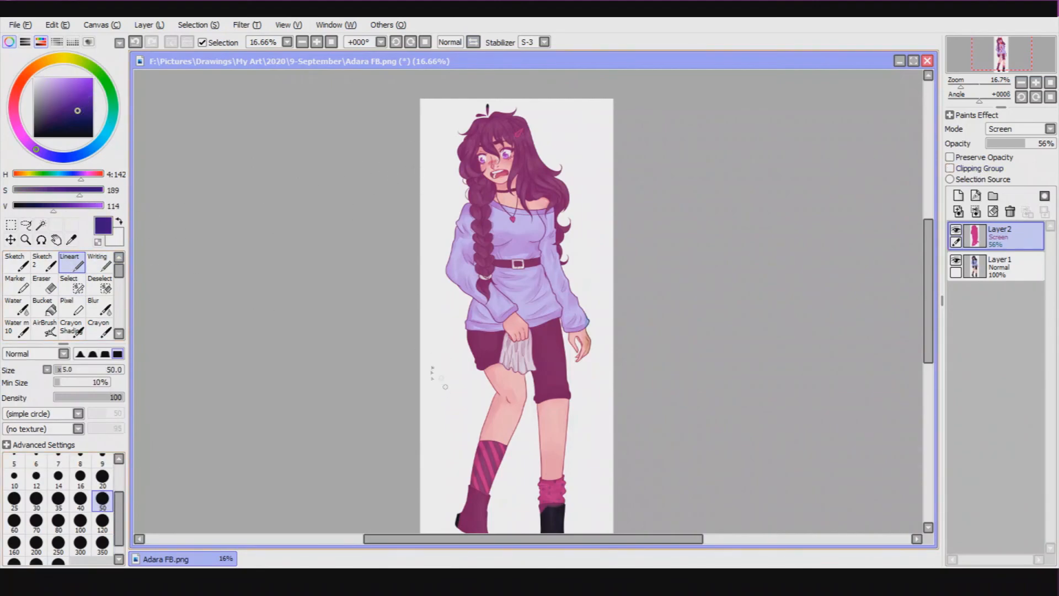
click(1017, 129)
click(1004, 179)
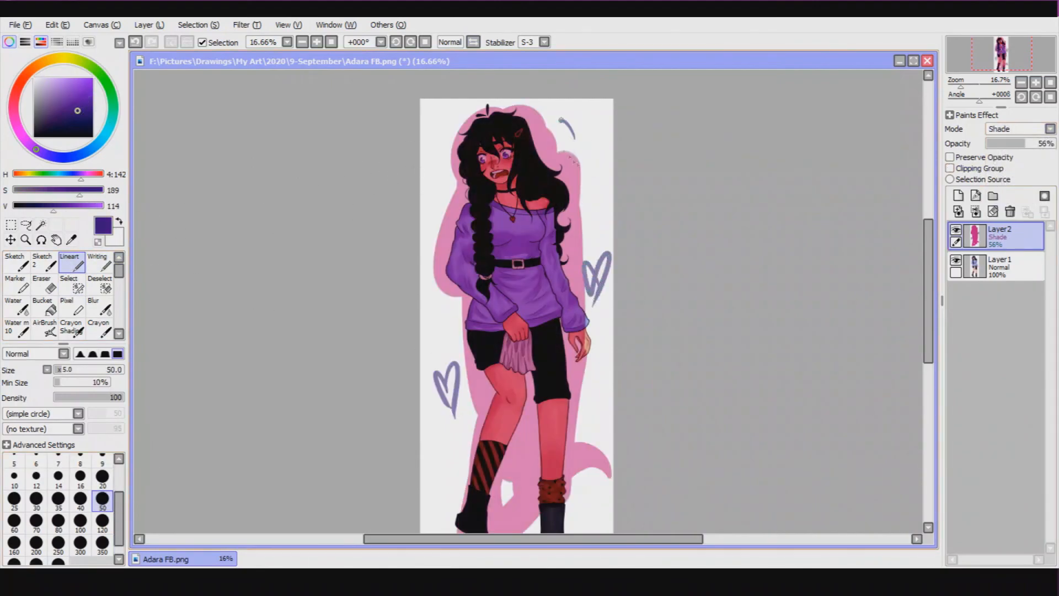